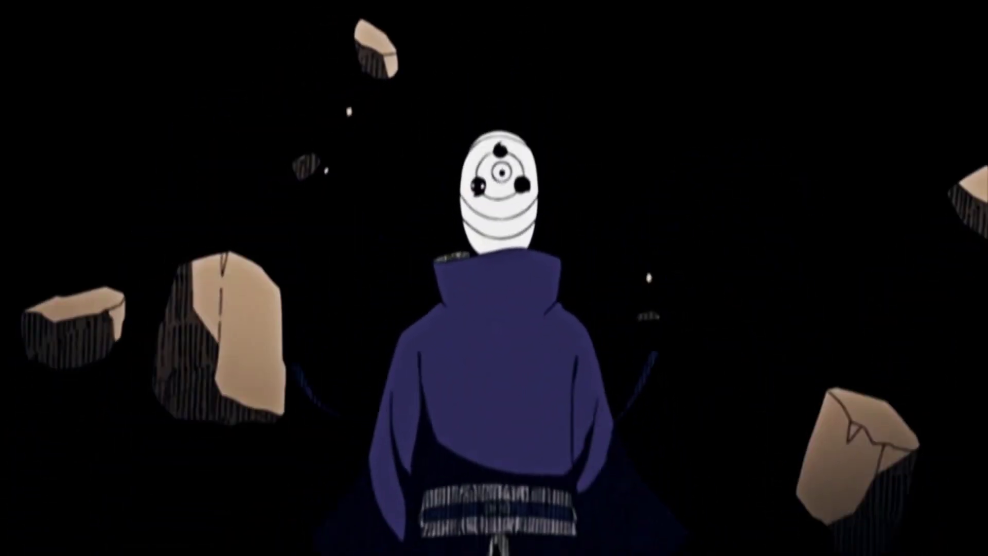
Preview Pre-comp 3 and move the time to the cut at 1:25.
key("space")
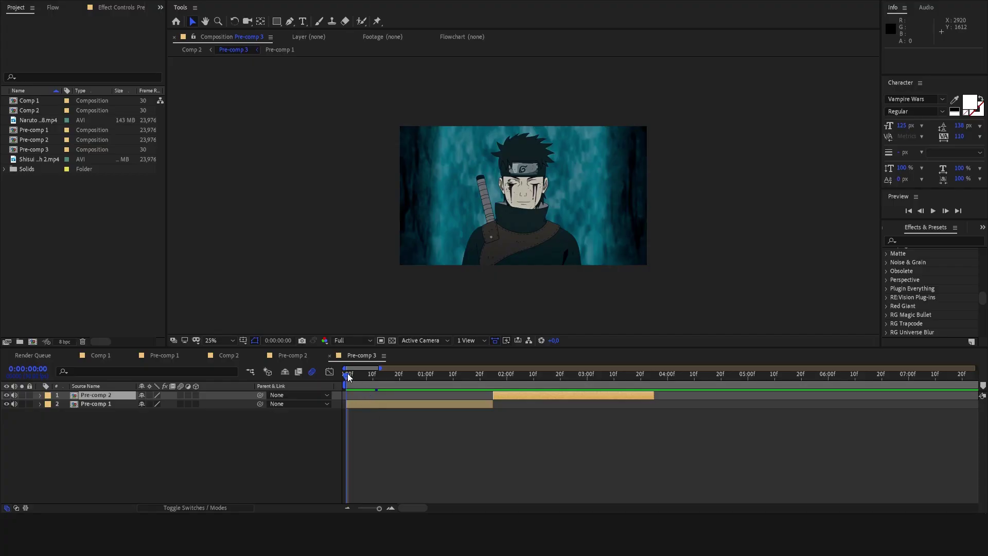
key("space")
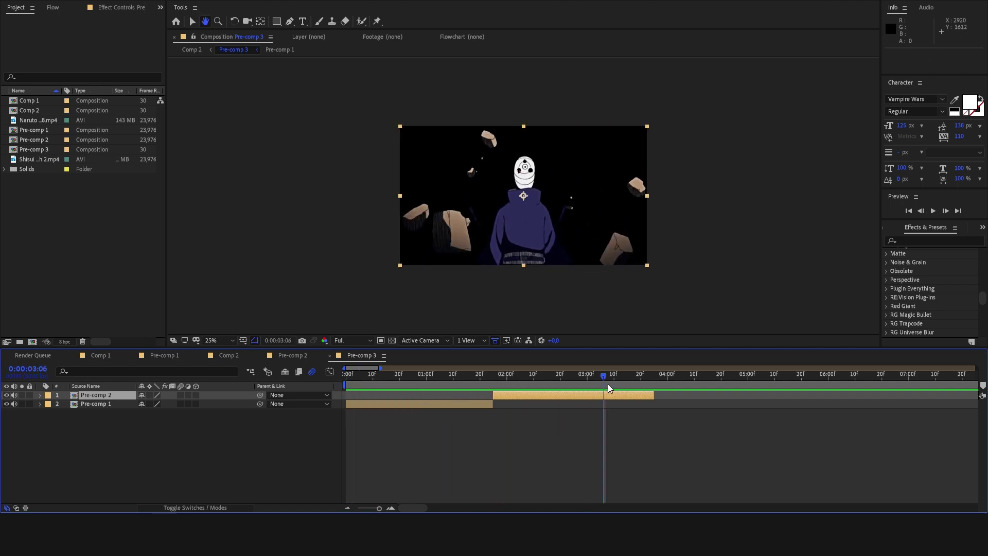
left_click_drag(607, 383, 493, 403)
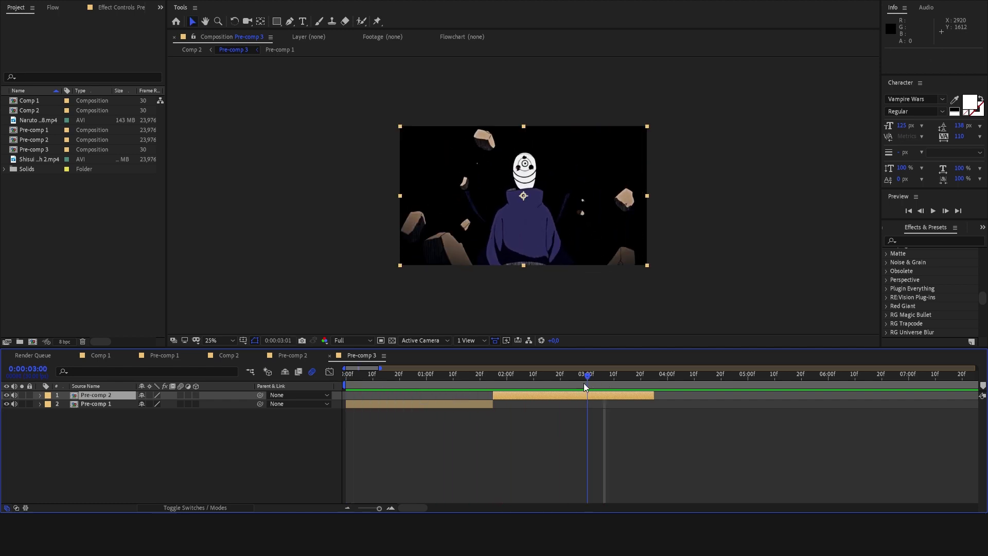
Duplicate the Pre-comp 2 layer and freeze the copy on its current frame.
key("ctrl+d")
right_click(505, 403)
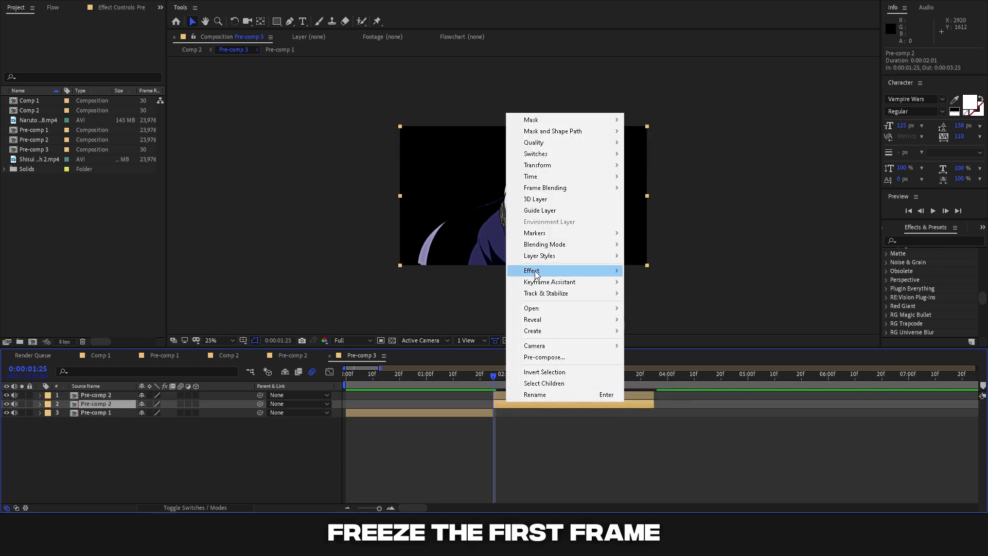
mouse_move(591, 176)
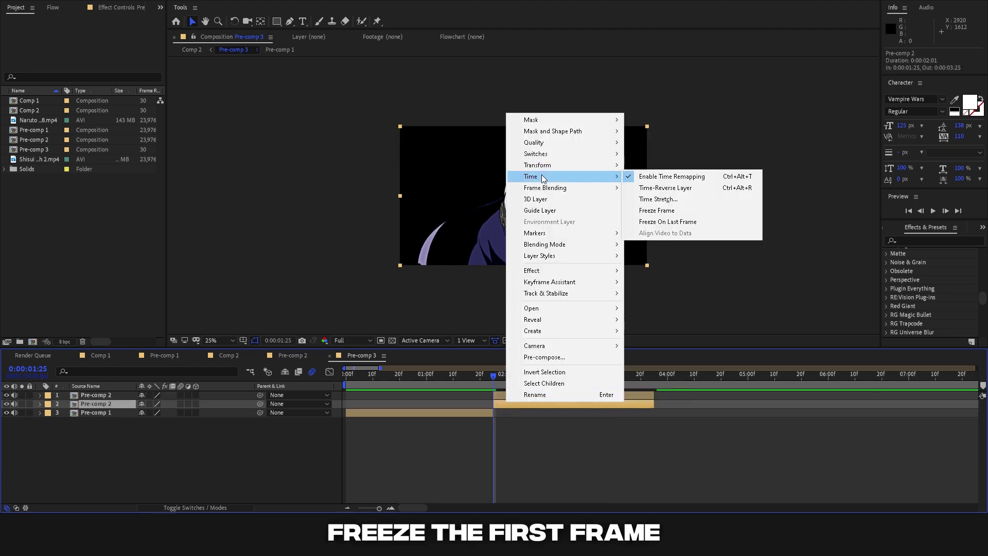
left_click(668, 213)
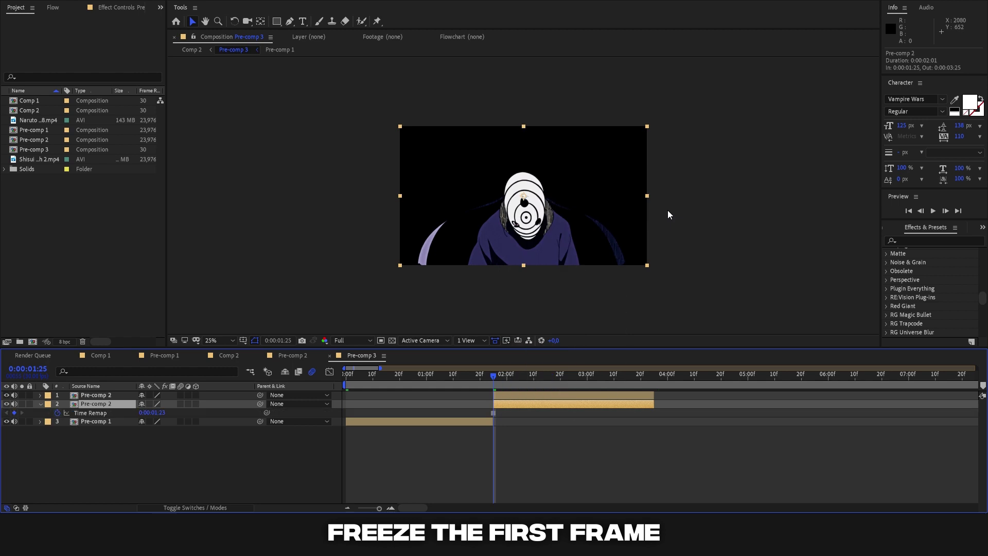
left_click(395, 507)
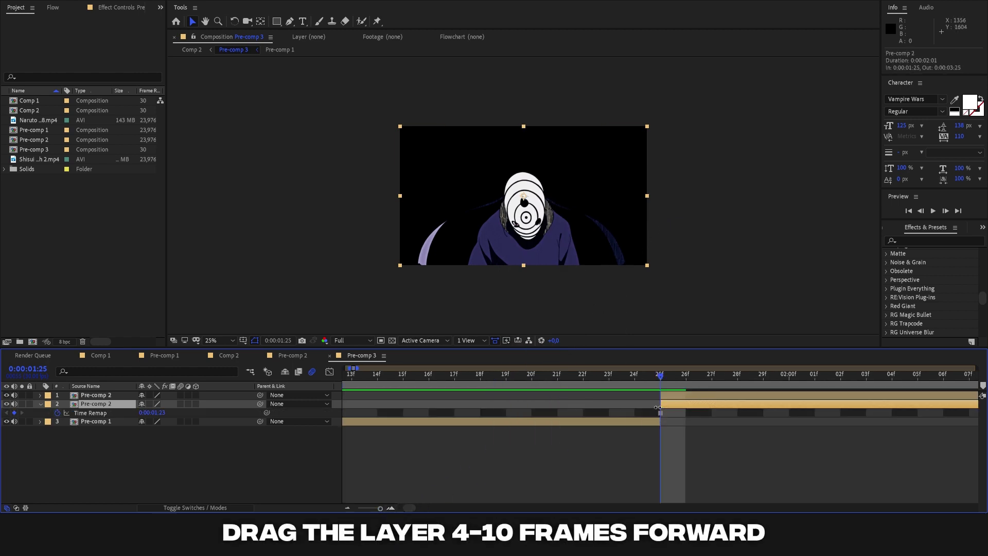
Trim the frozen Pre-comp 2 copy to run from 1:21 to 1:24.
left_click_drag(625, 406, 556, 404)
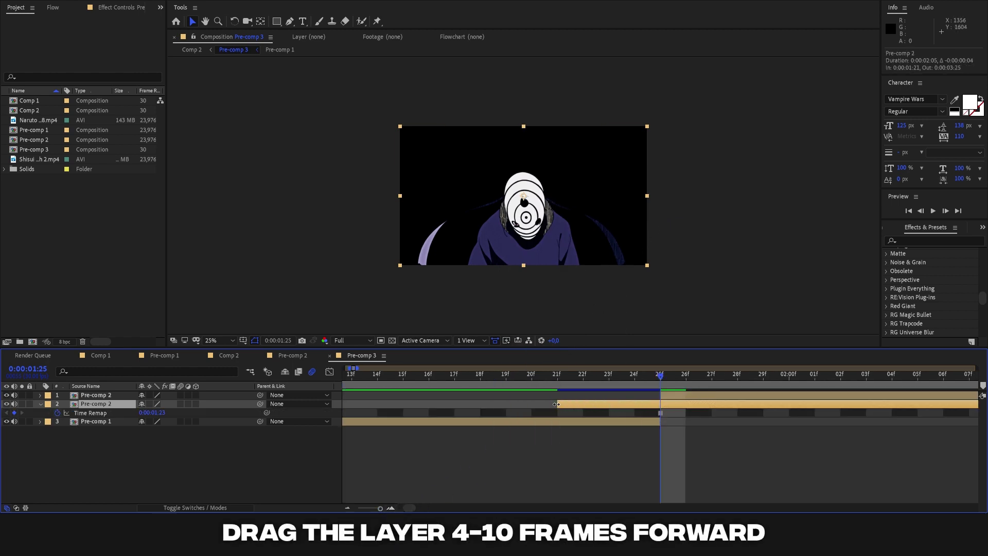
key("alt+bracketright")
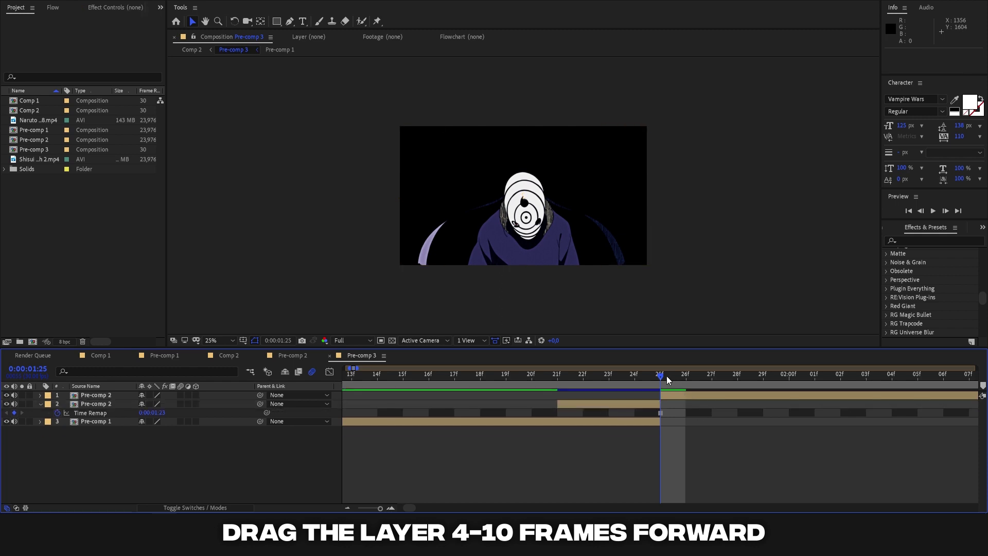
left_click_drag(666, 375, 588, 391)
left_click(566, 402)
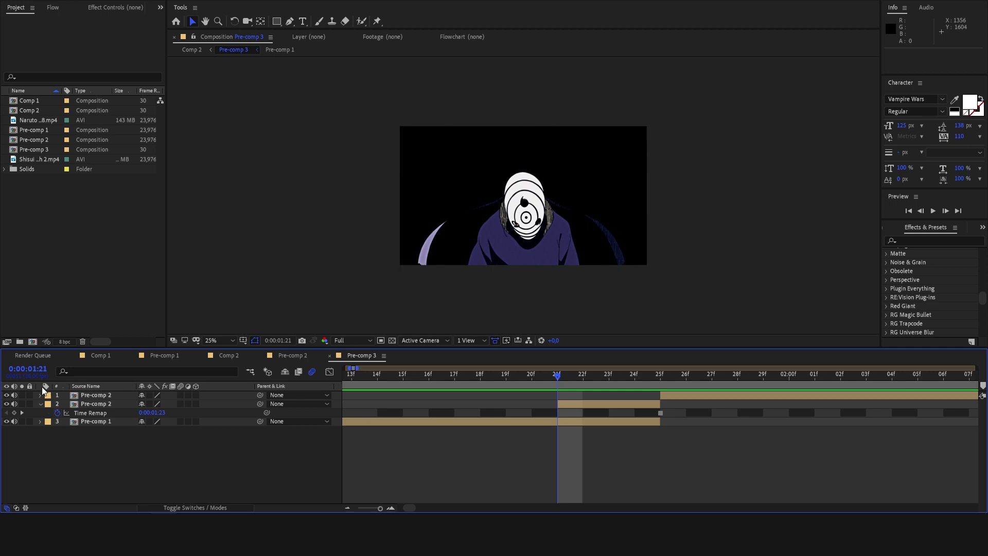
Collapse Time Remap and ready the Pen tool on the frozen copy.
left_click(41, 403)
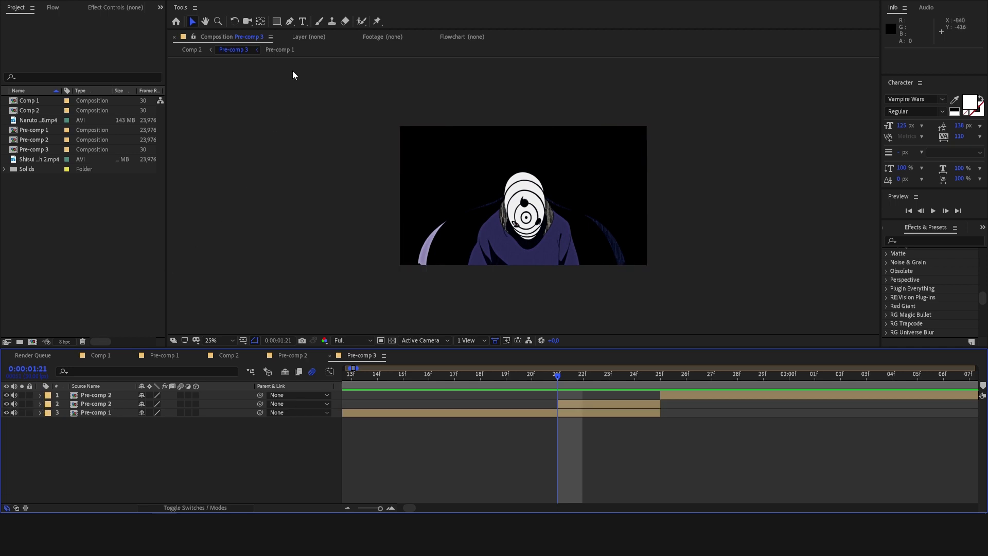
left_click(291, 22)
left_click(564, 403)
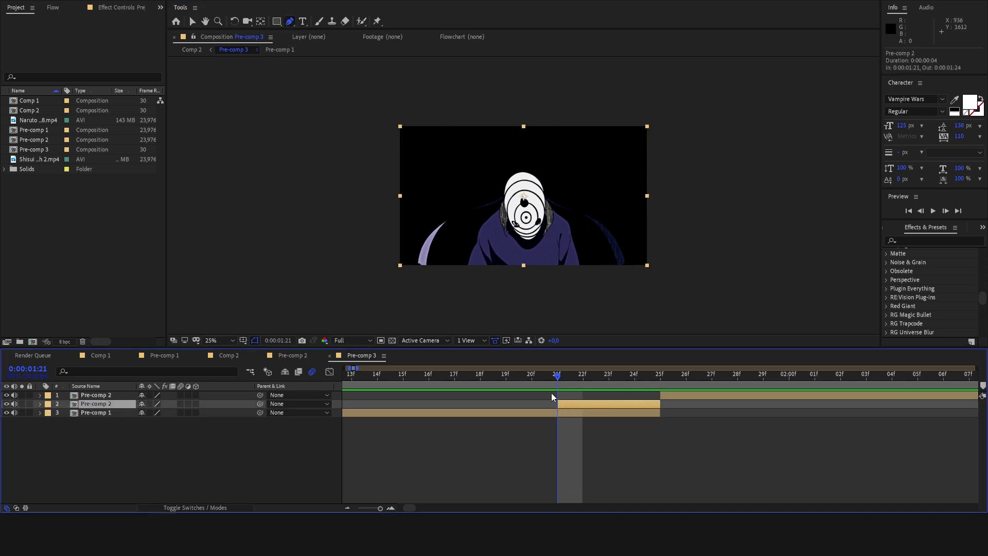
Trace mask points from the robe's bottom edge up the shoulder, hair and mask's left edge.
scroll(488, 293, "up", 3)
scroll(519, 211, "up", 1)
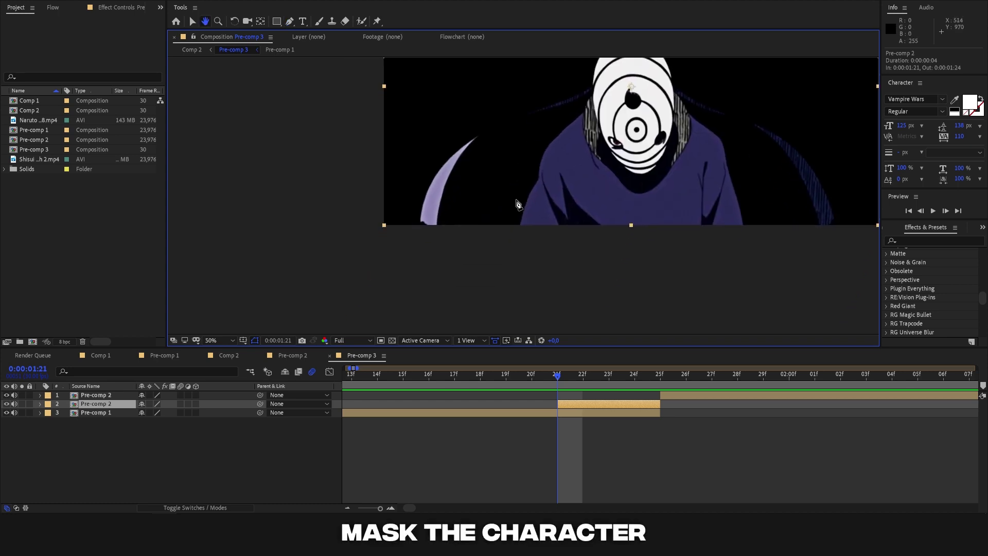
scroll(523, 269, "up", 1)
scroll(530, 256, "up", 1)
left_click_drag(531, 256, 539, 220)
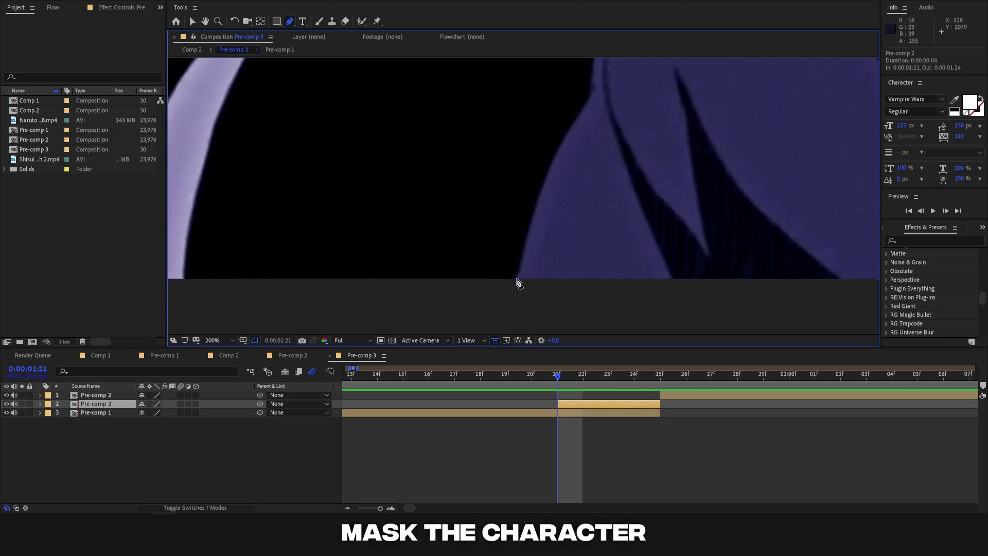
left_click(516, 279)
left_click(540, 197)
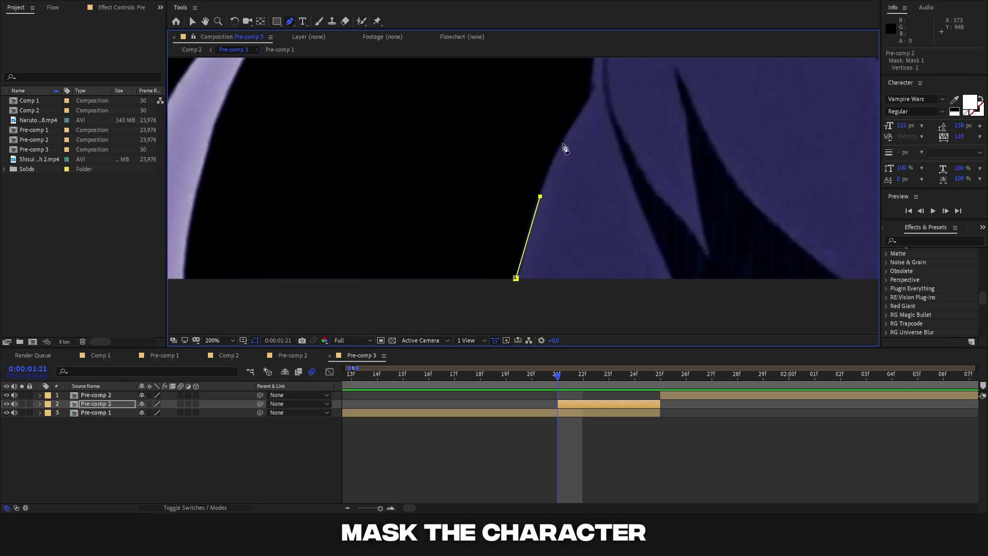
left_click(564, 148)
left_click_drag(564, 149, 565, 262)
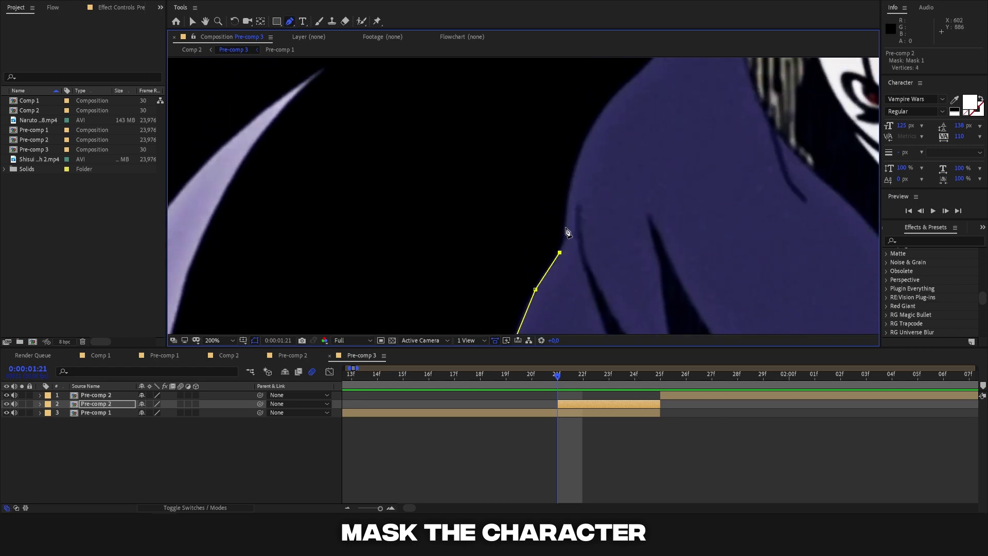
left_click(569, 192)
left_click_drag(569, 192, 569, 247)
left_click(596, 205)
left_click_drag(596, 206, 568, 275)
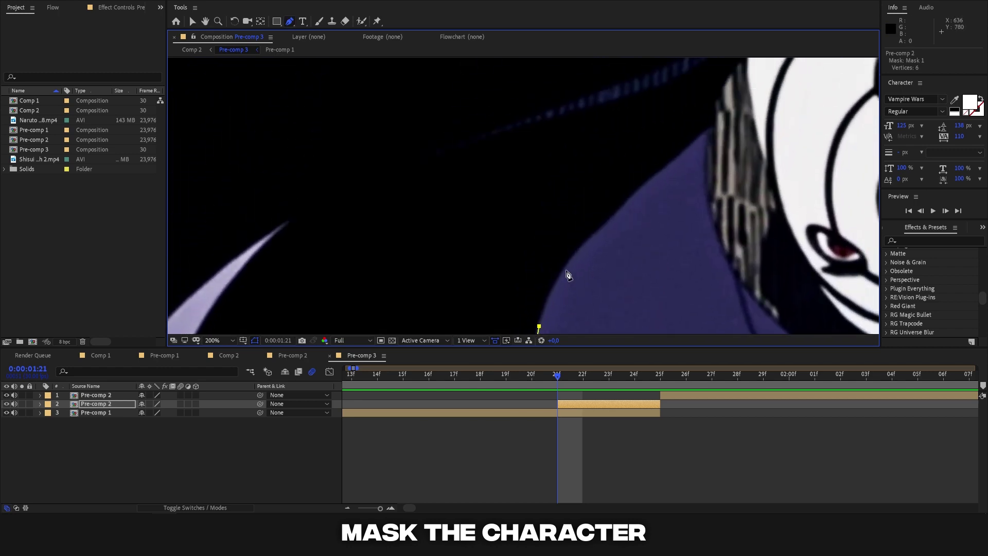
left_click(636, 215)
left_click_drag(636, 215, 613, 276)
left_click(607, 256)
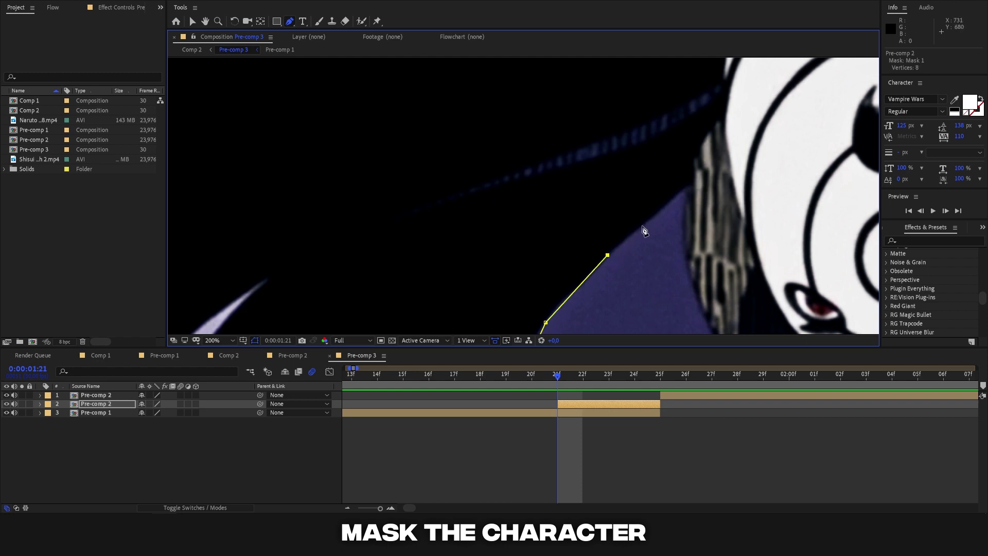
left_click(690, 193)
left_click_drag(690, 192, 661, 297)
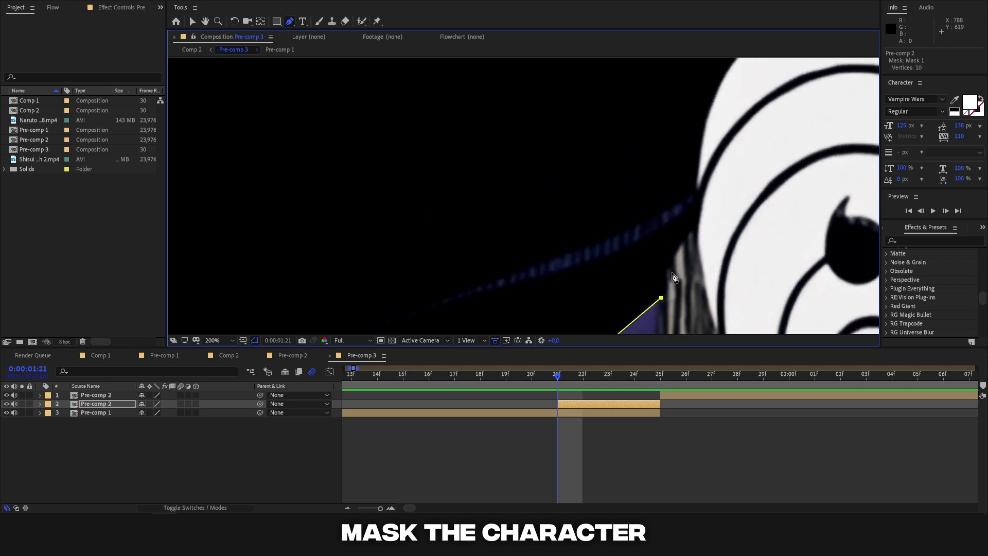
left_click(668, 269)
left_click(686, 237)
mouse_move(695, 227)
left_mouse_down()
mouse_move(671, 290)
mouse_move(641, 305)
left_mouse_up()
left_click(646, 228)
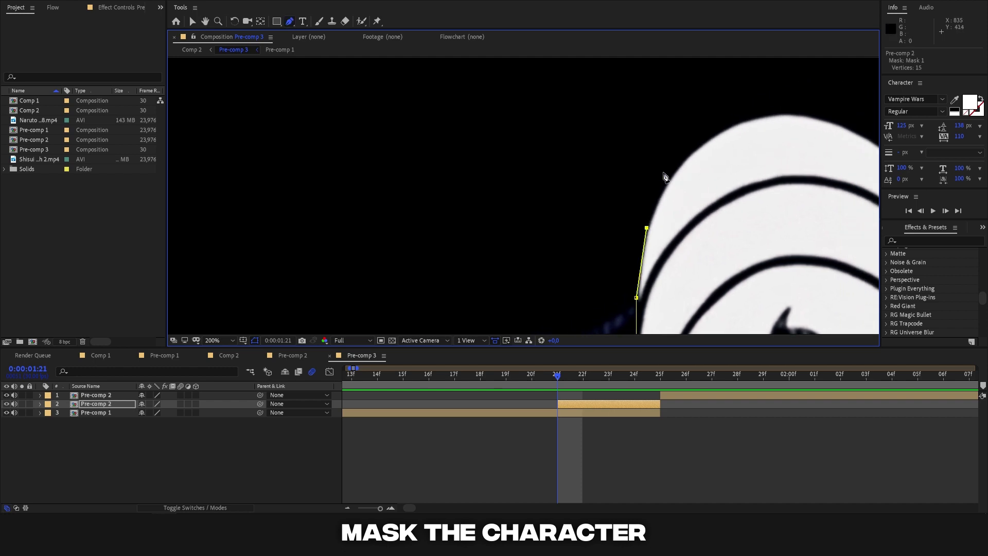
left_click(674, 172)
Continue the mask down the character's right side and close it on the starting point.
left_click_drag(717, 137, 557, 161)
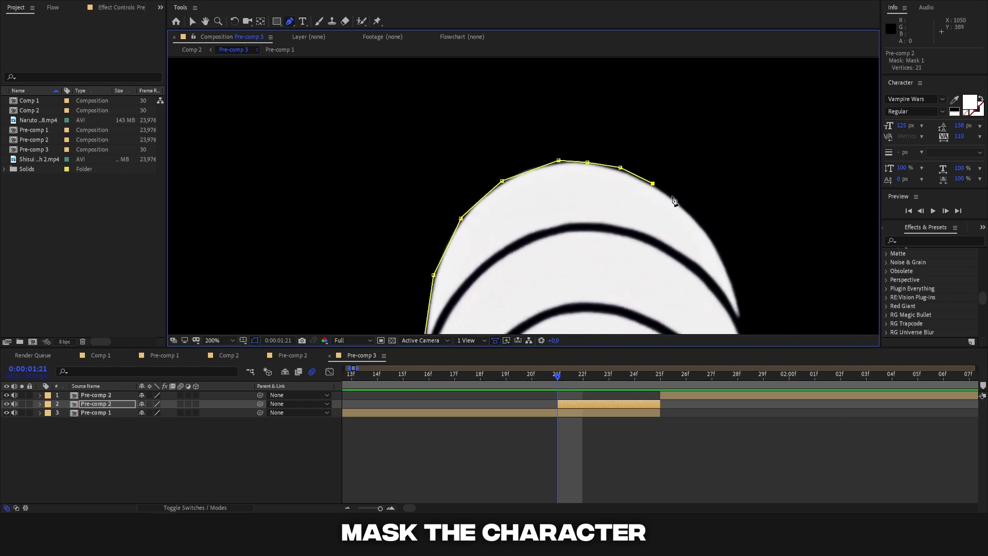
left_click_drag(735, 279, 624, 179)
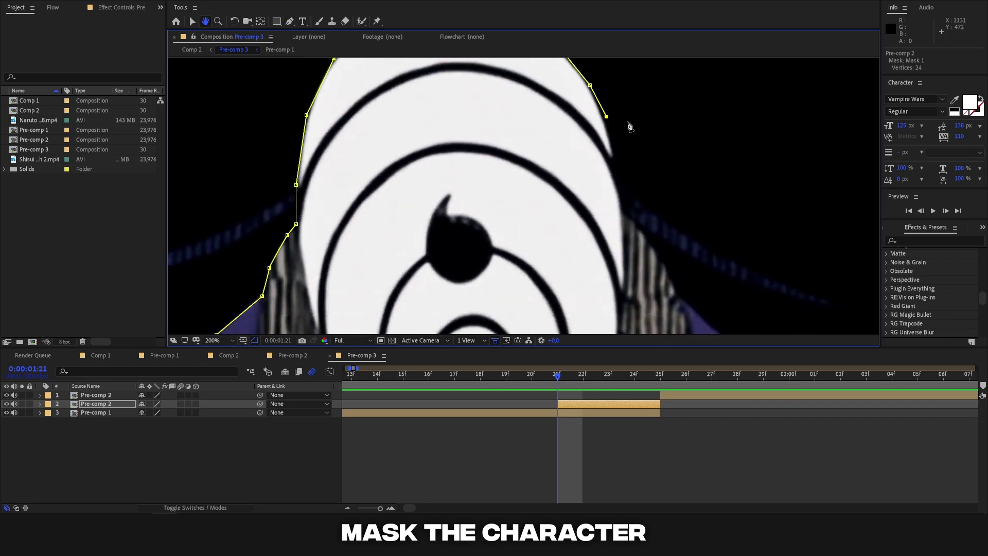
left_click(625, 220)
left_click(644, 245)
left_click(665, 282)
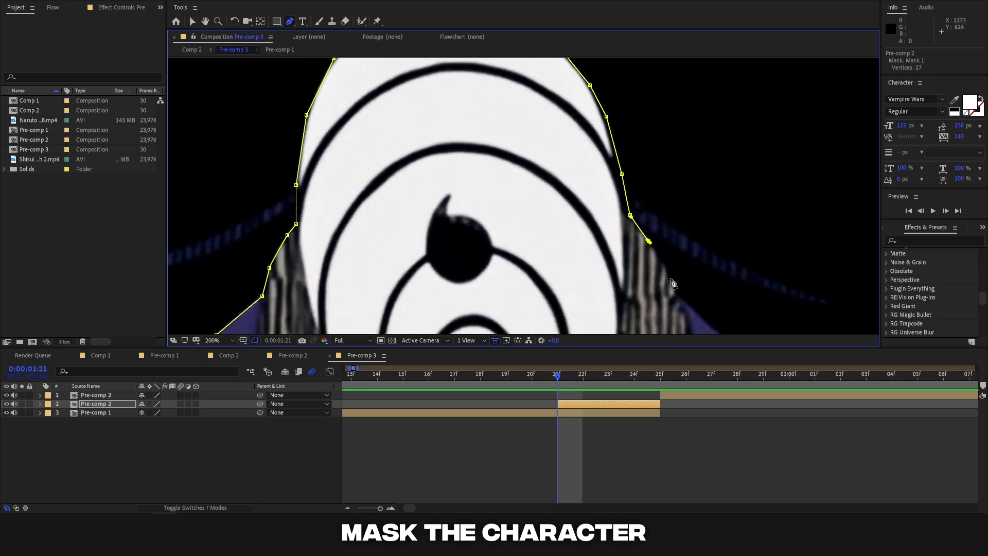
left_click(680, 306)
left_click_drag(675, 277, 545, 109)
left_click(601, 180)
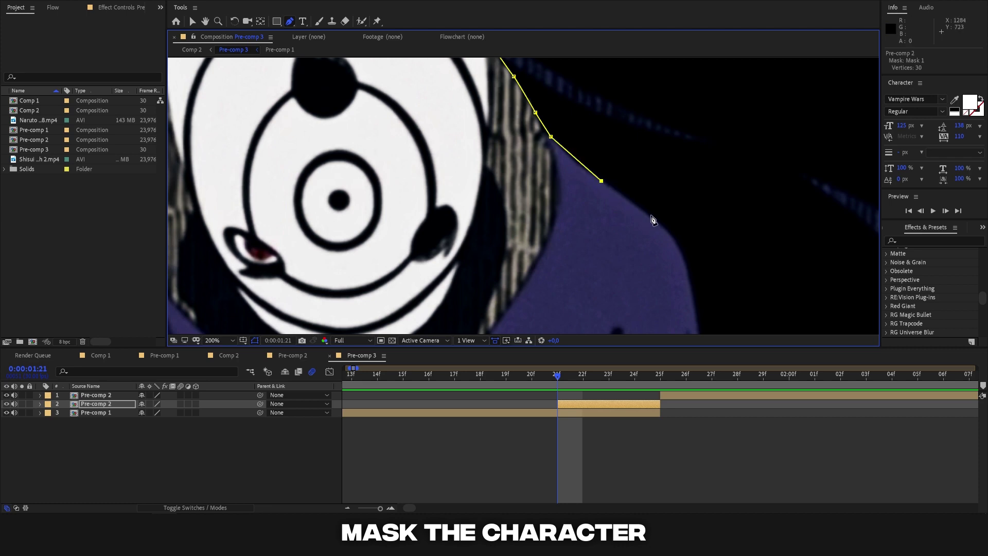
left_click(679, 249)
left_click(685, 282)
left_click_drag(690, 267, 633, 113)
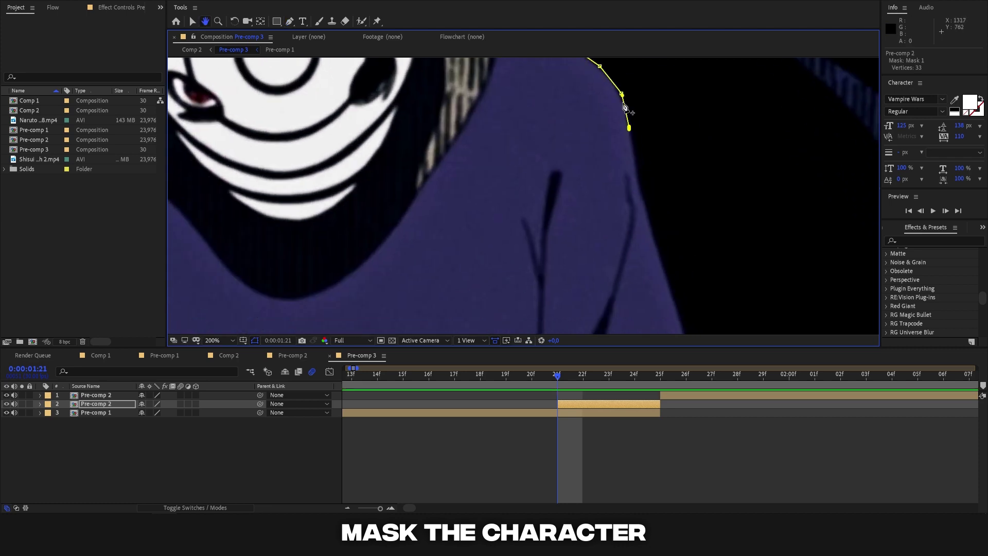
left_click(643, 201)
left_click(666, 260)
left_click_drag(684, 289, 608, 132)
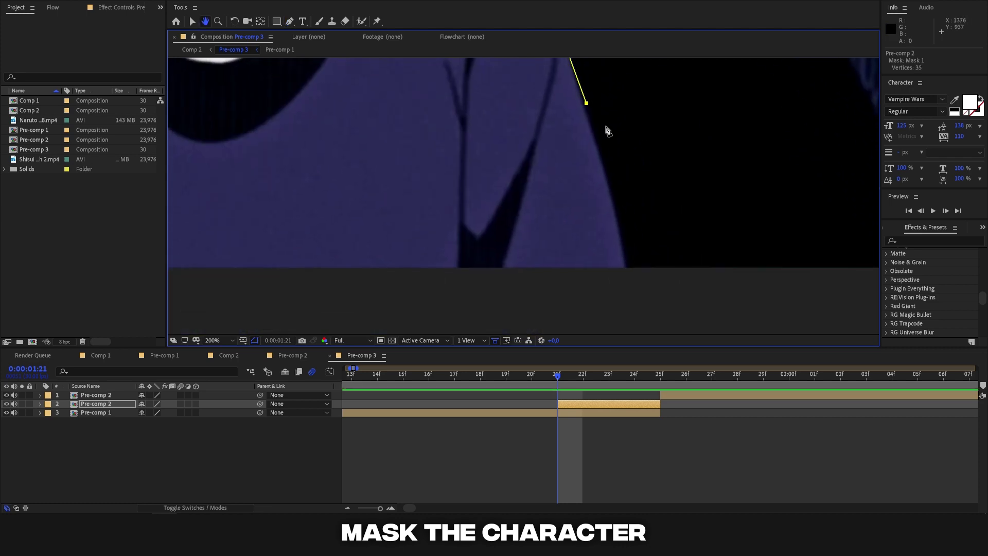
left_click(612, 194)
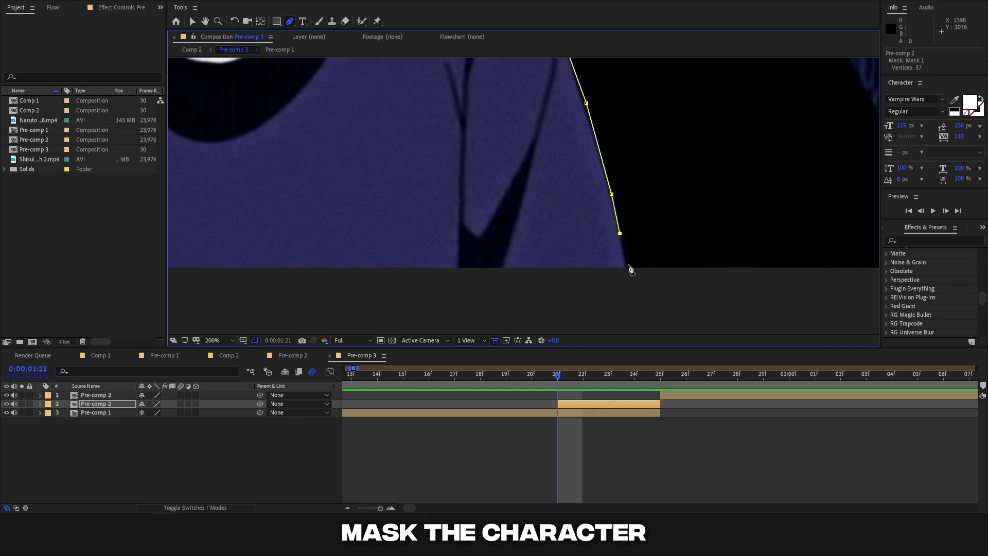
left_click(628, 278)
scroll(628, 278, "down", 3)
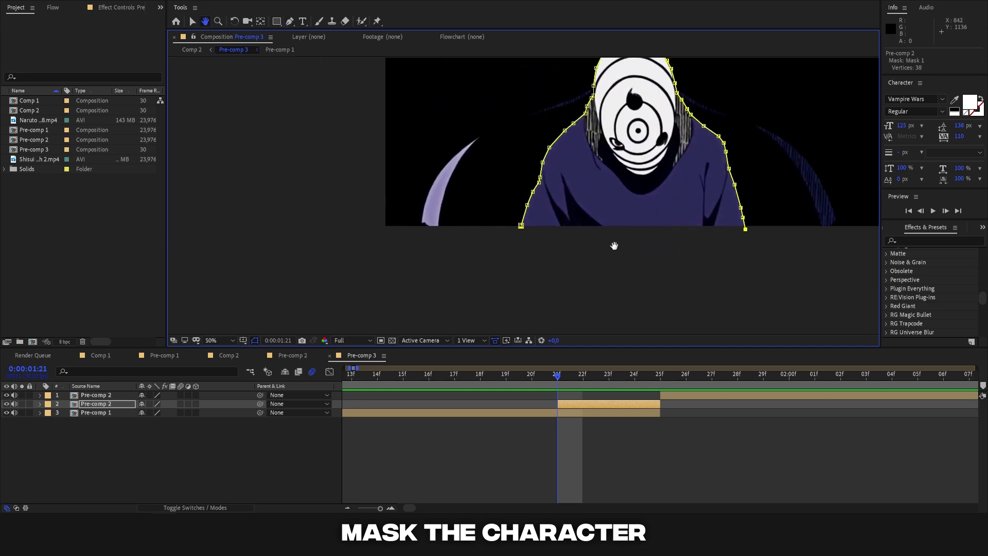
scroll(668, 242, "up", 1)
left_click(367, 167)
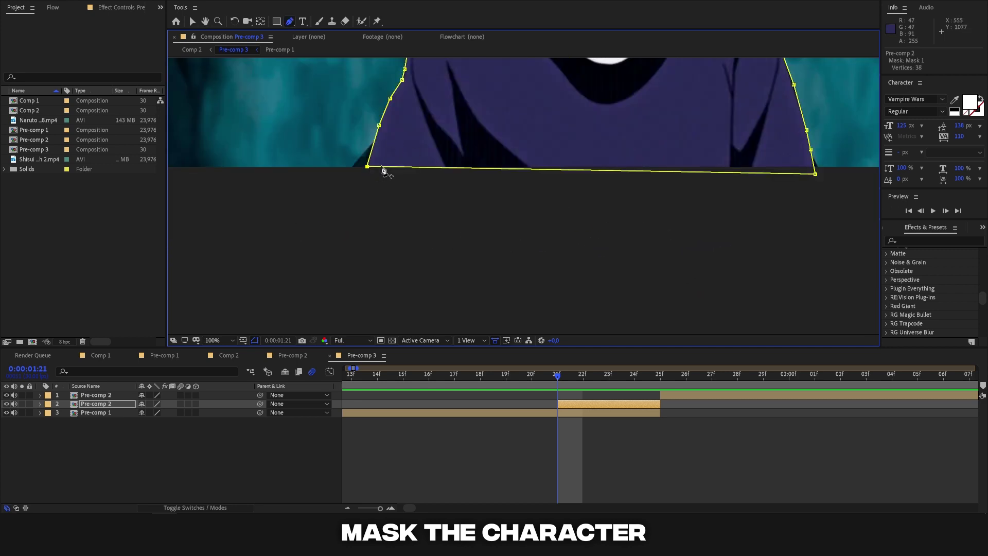
scroll(435, 137, "down", 4)
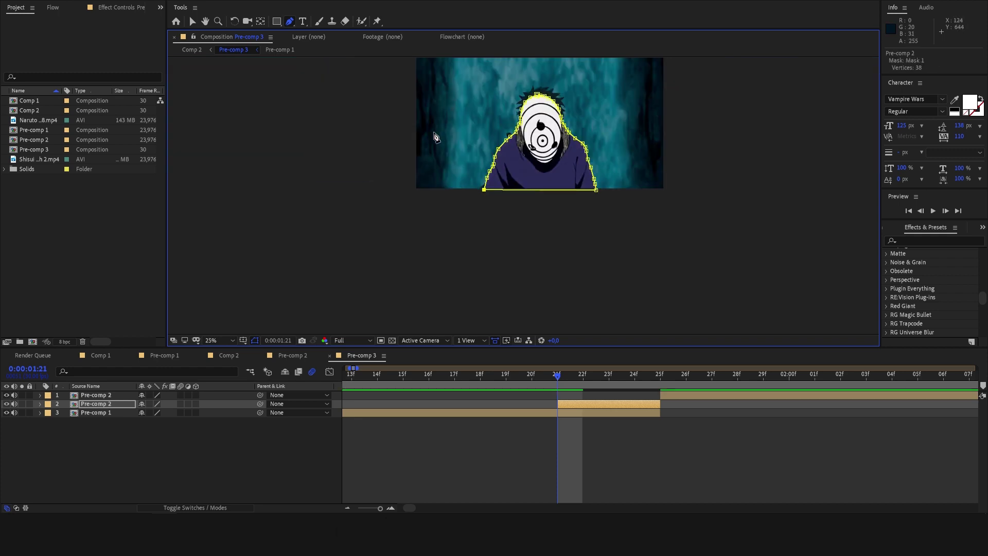
scroll(421, 201, "up", 2)
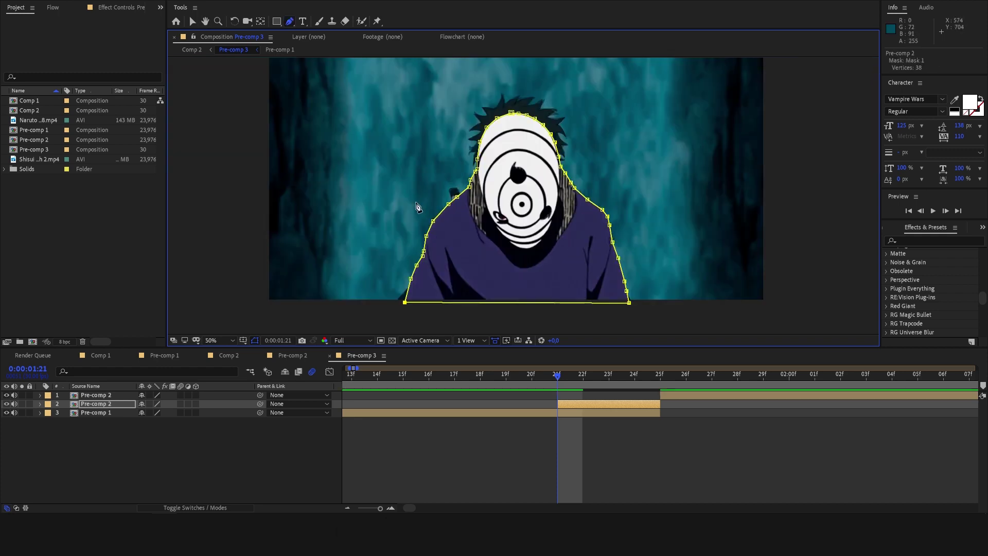
Return to the Selection tool and reveal the masked layer's Transform properties.
left_click(193, 21)
left_click(566, 411)
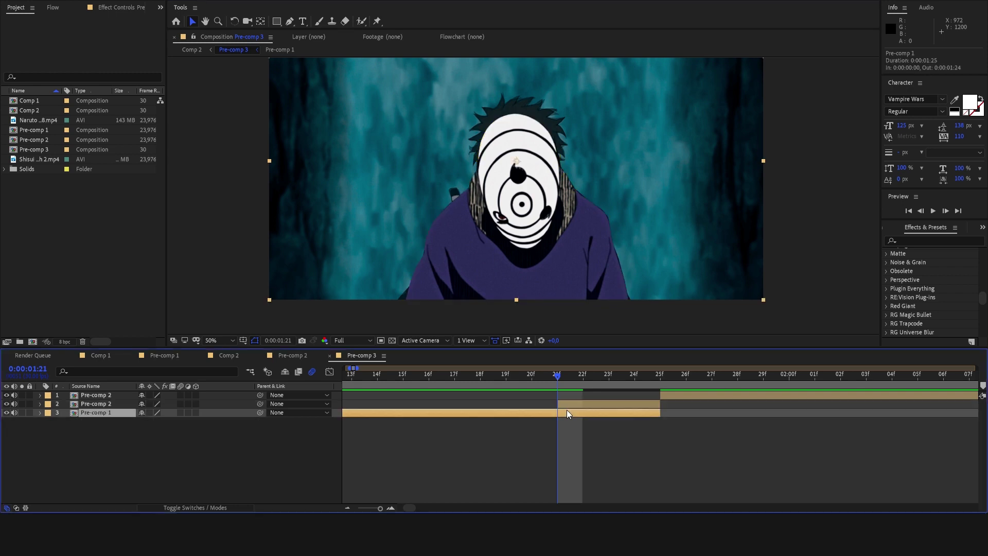
left_click(566, 404)
left_click(39, 404)
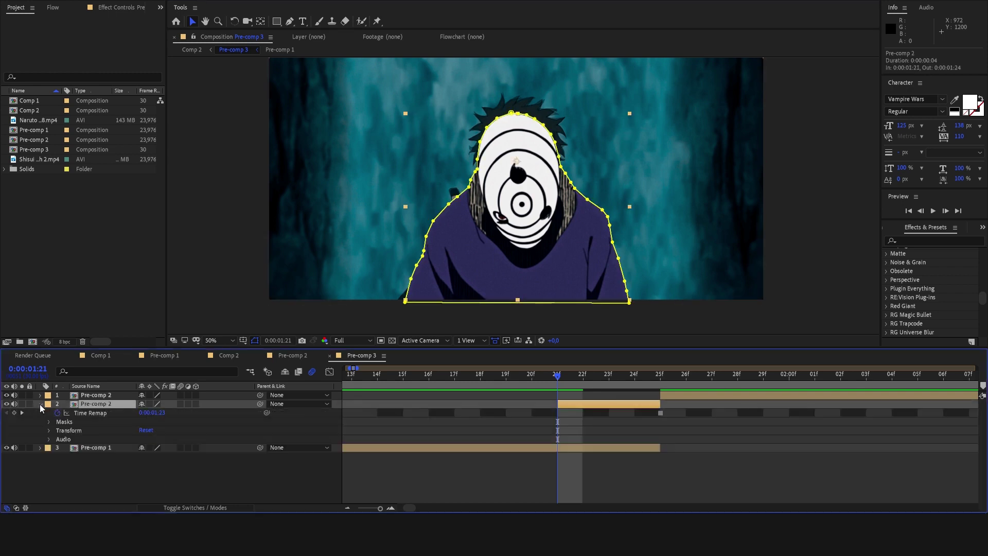
left_click(50, 430)
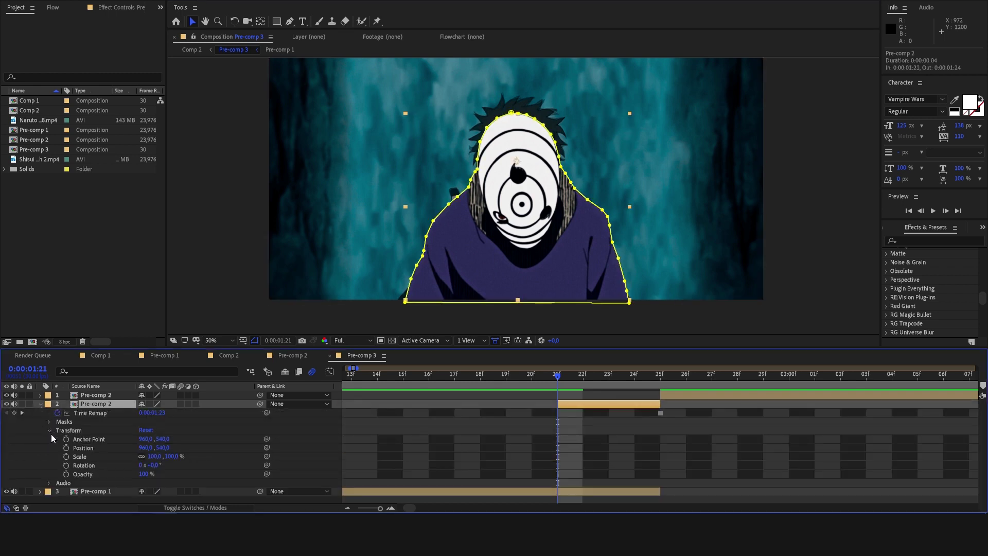
Separate Position dimensions and keyframe Y Position at 1260 on 21f.
right_click(88, 448)
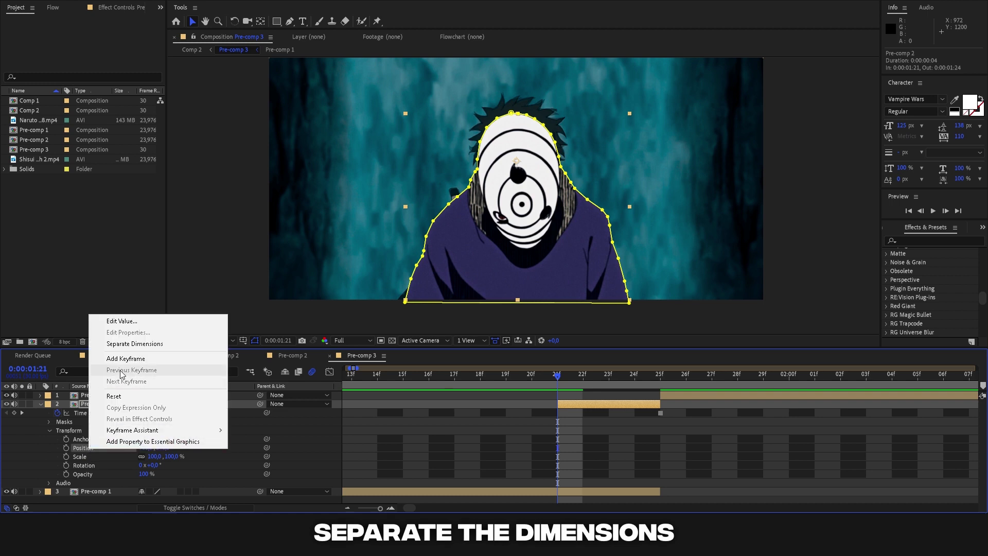
left_click(120, 344)
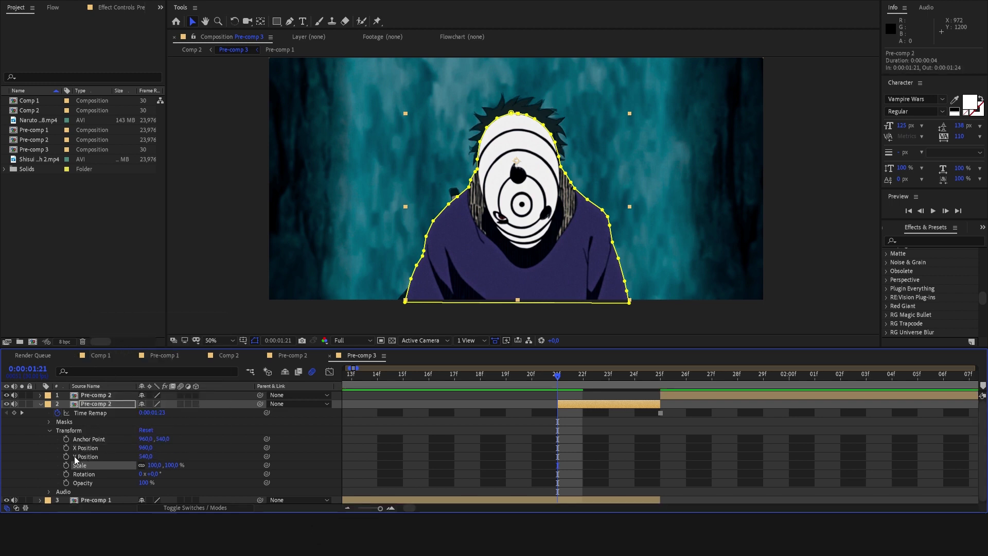
left_click(66, 456)
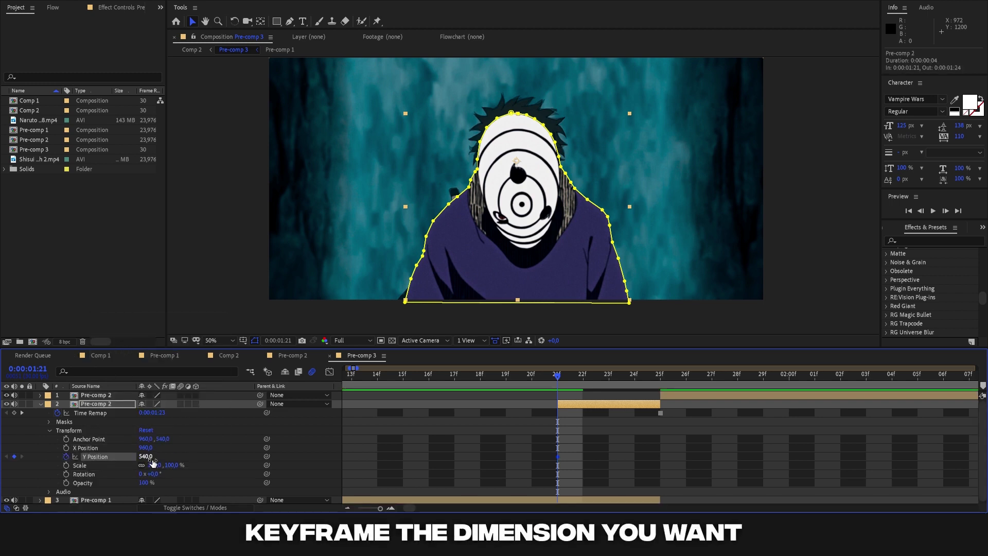
left_click_drag(145, 456, 519, 455)
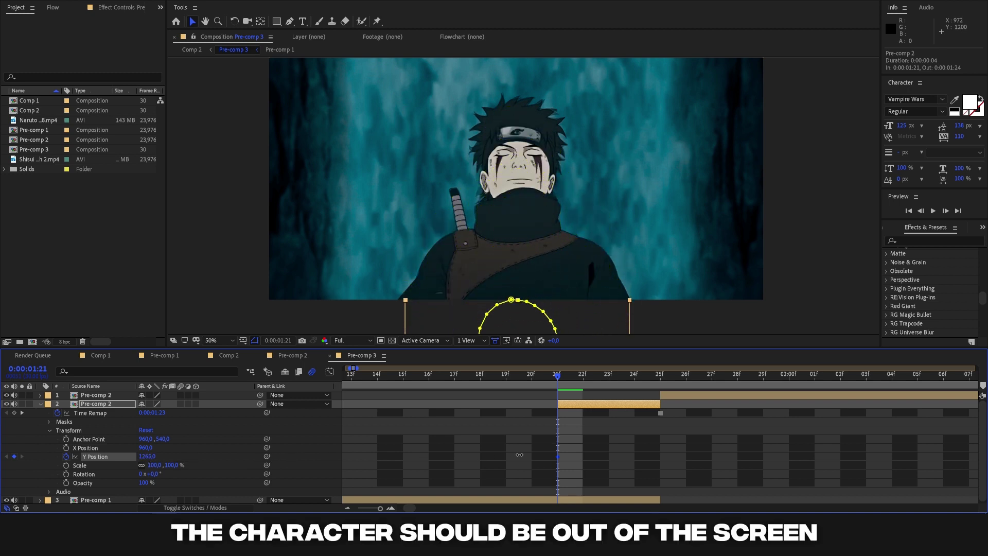
left_click_drag(519, 454, 518, 455)
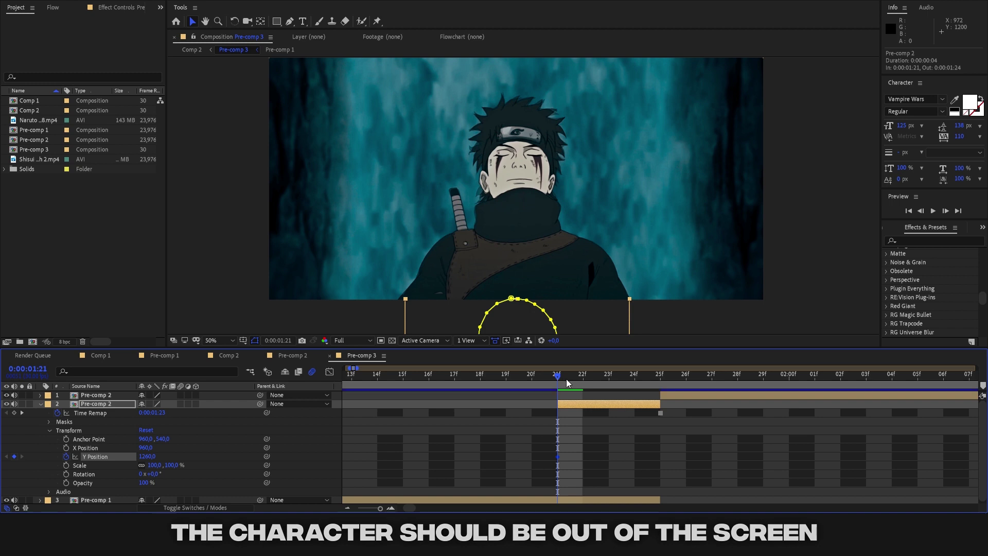
Reset Y Position to 540 at 25f, then return to 21f.
left_click(634, 376)
key("Page_Down")
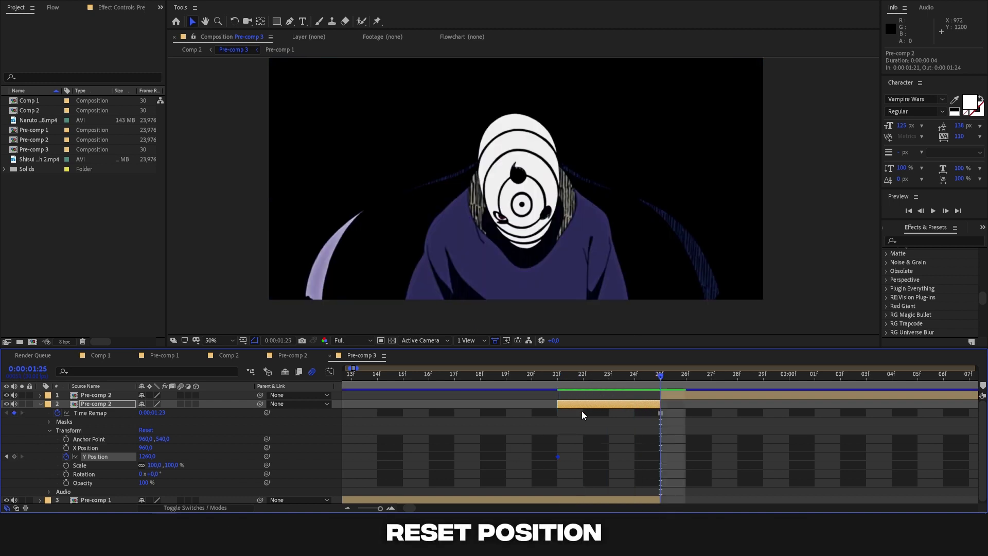
right_click(101, 457)
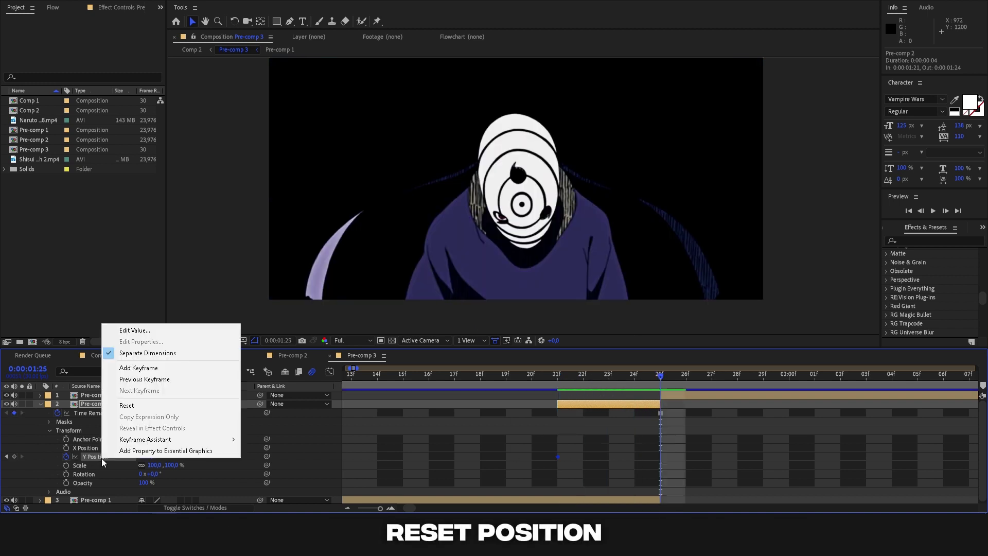
left_click(129, 404)
left_click_drag(657, 377, 564, 408)
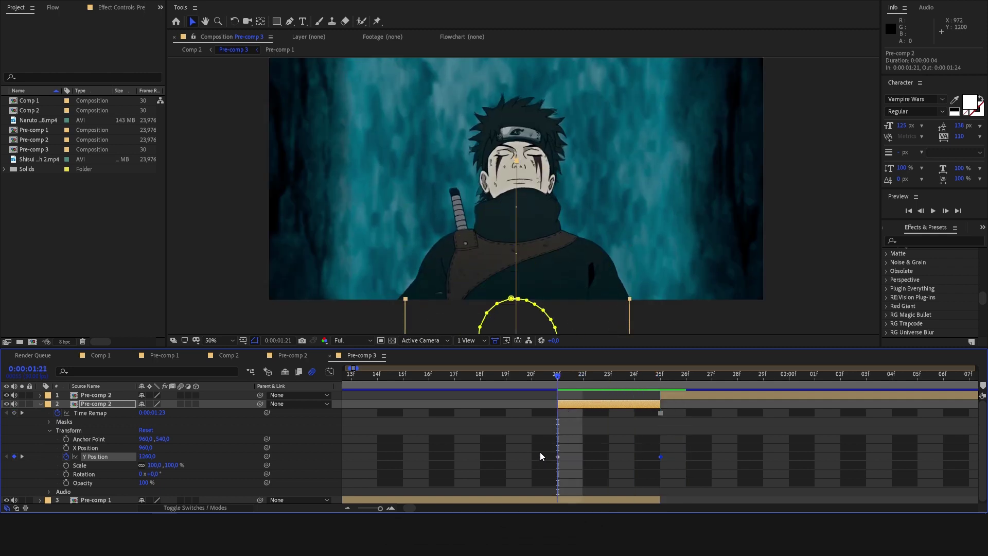
Ease the Y Position keyframes with a 0.87, 0.02, 0.06, 0.98 curve in Flow and preview.
left_click_drag(540, 452, 653, 463)
left_click(52, 8)
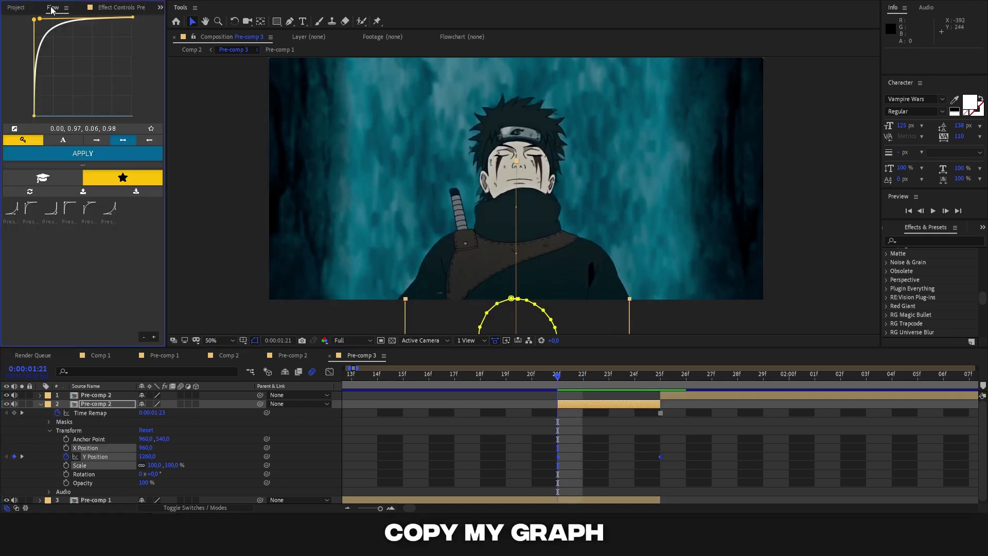
left_click_drag(35, 20, 124, 119)
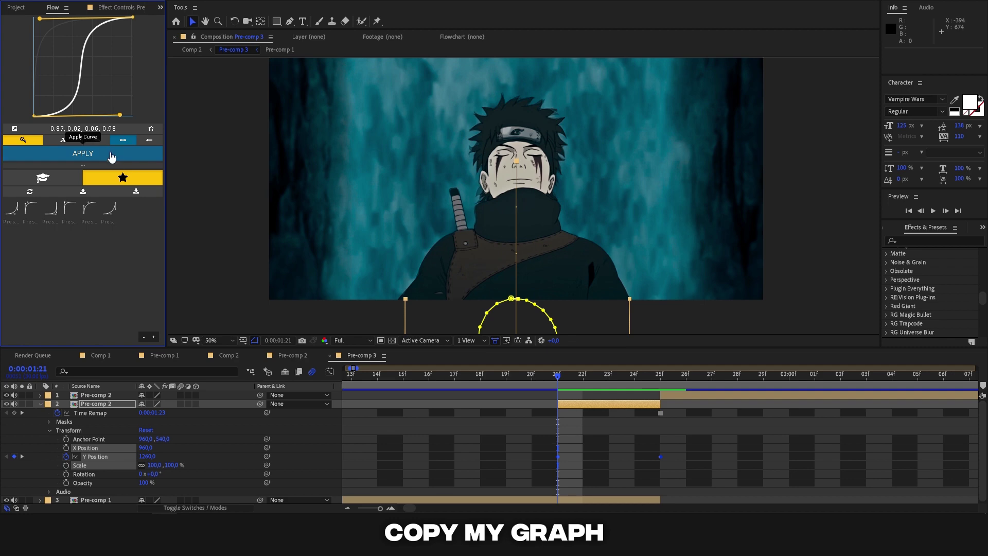
key("space")
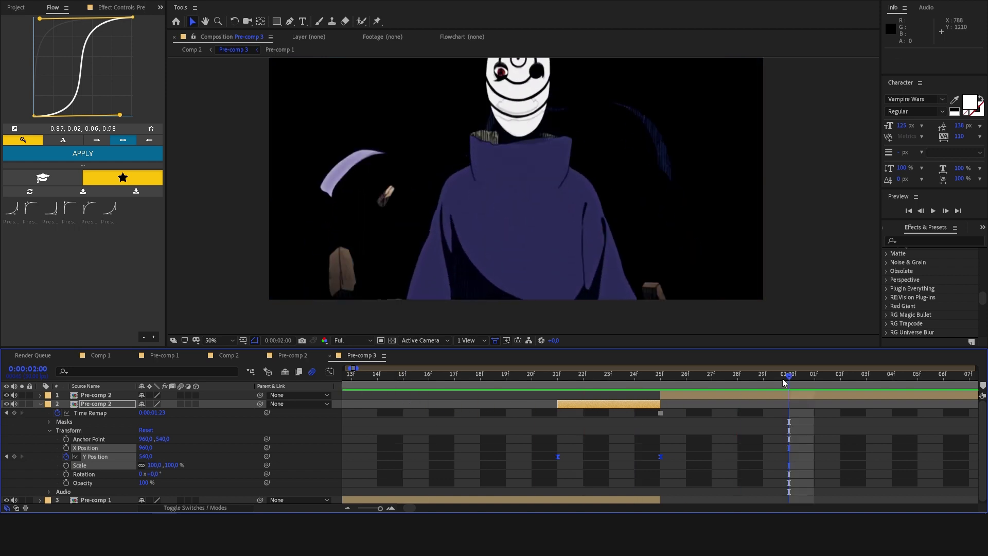
left_click_drag(666, 413, 609, 422)
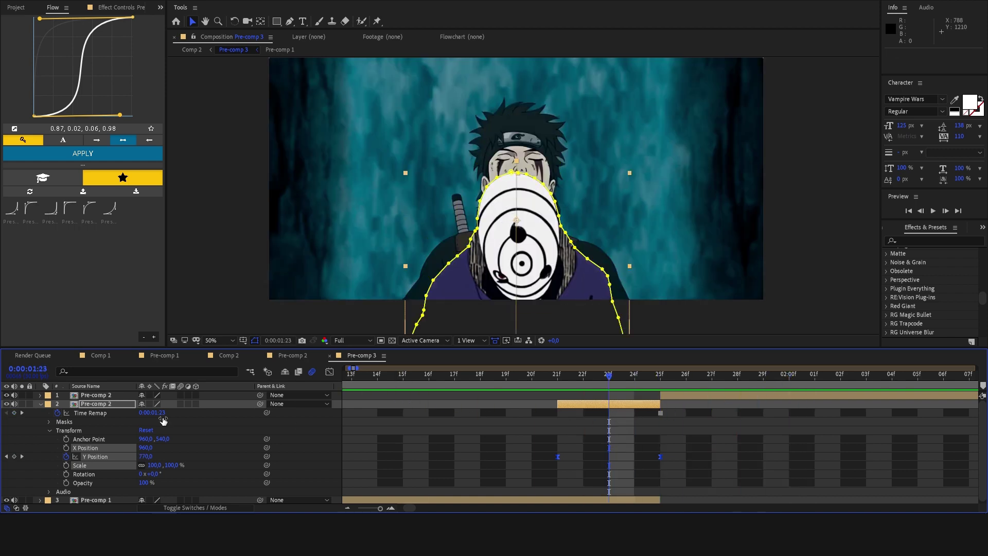
left_click(40, 404)
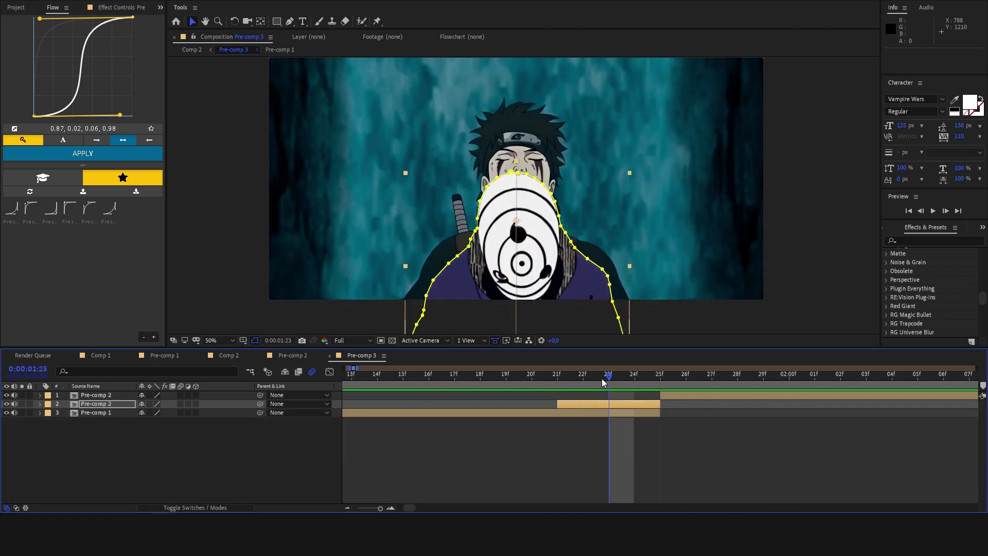
Add a new adjustment layer above Pre-comp 1 at 21f.
left_click_drag(603, 383, 559, 384)
right_click(215, 300)
mouse_move(246, 308)
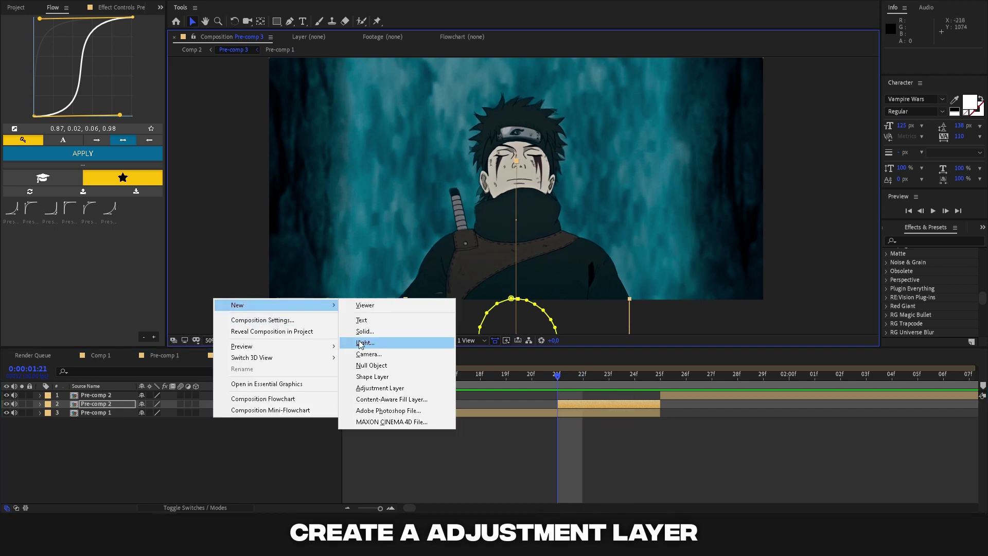
left_click(380, 389)
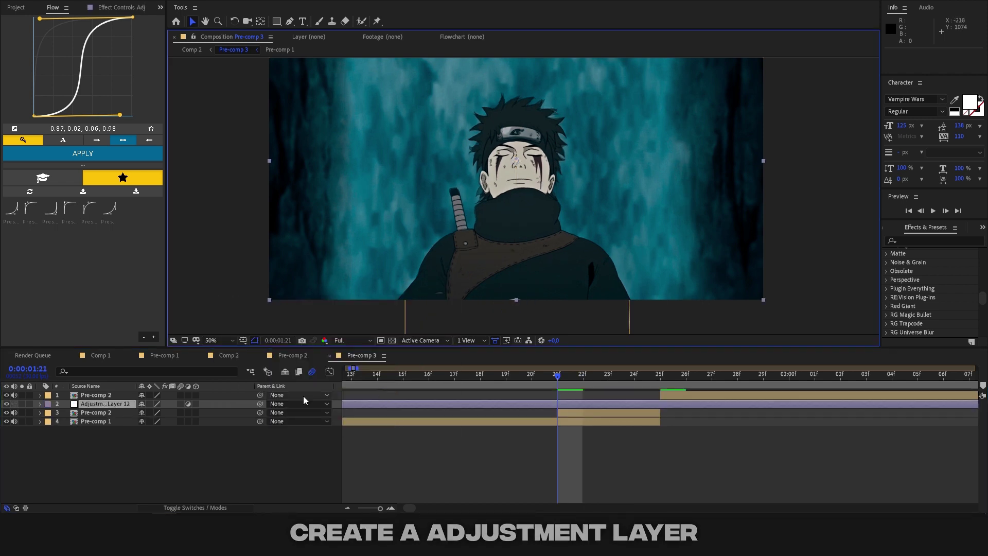
left_click_drag(116, 404, 116, 413)
Trim Adjustment Layer 12 to span 1:21 through 1:24, ending at the 25f cut.
key("alt+bracketleft")
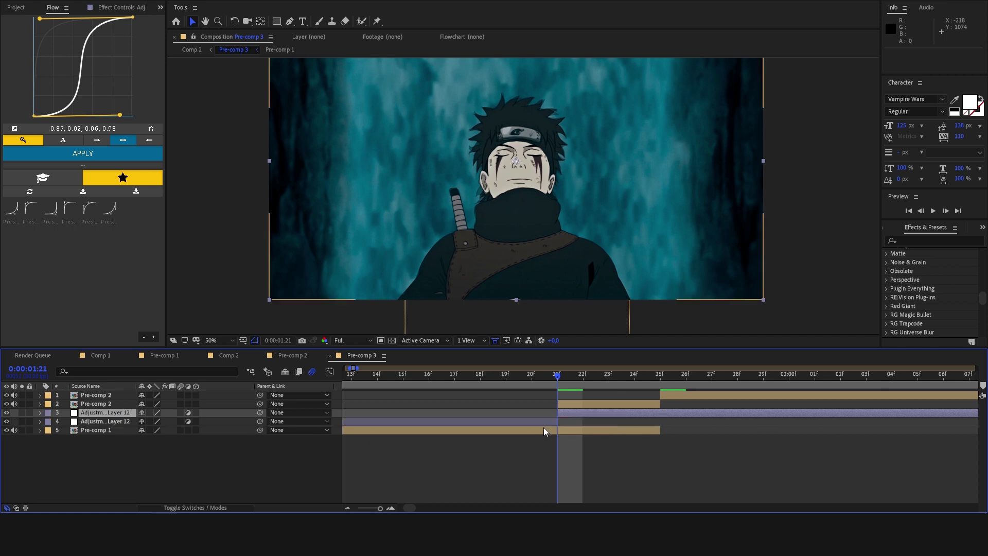
left_click_drag(560, 382, 634, 382)
key("Page_Down")
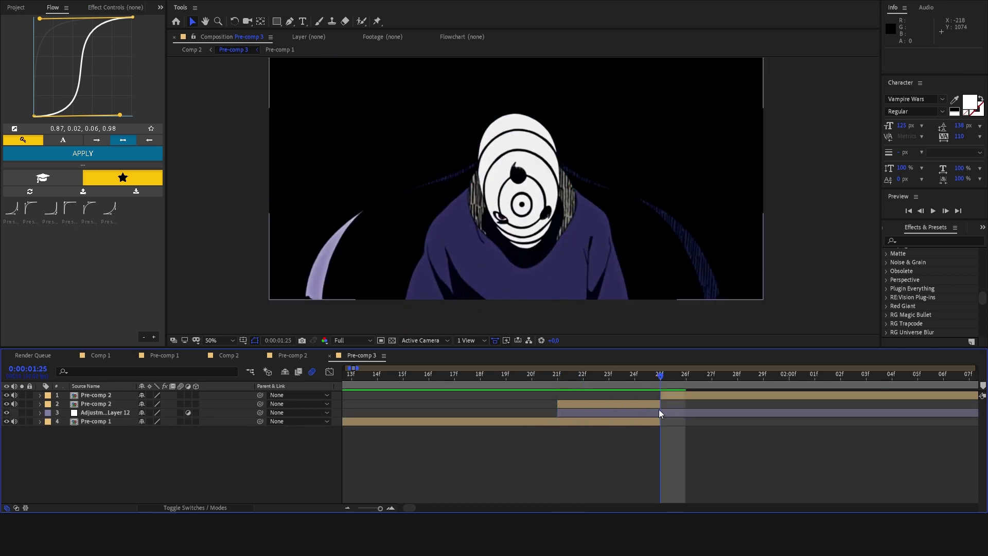
left_click(663, 412)
key("alt+bracketright")
key("F2")
left_click(583, 374)
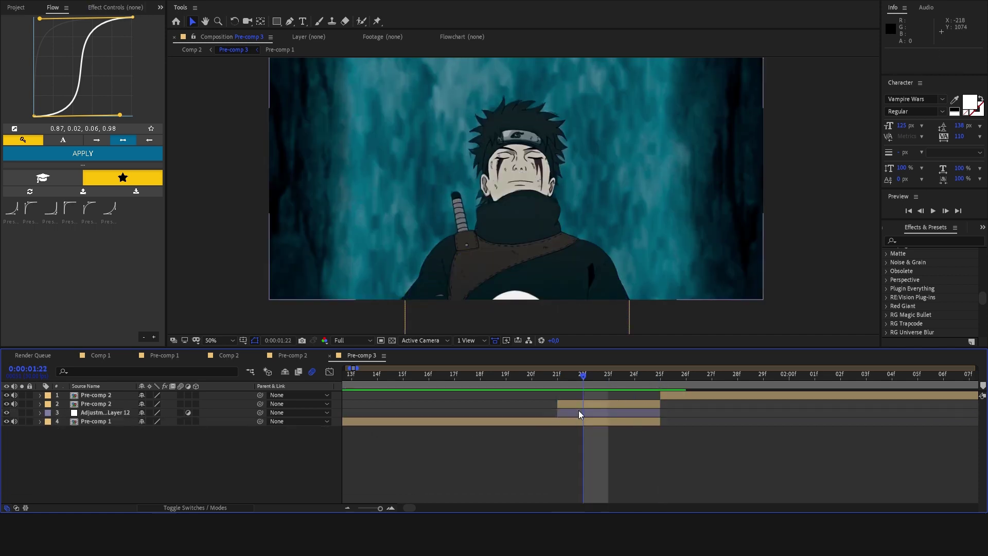
left_click(578, 409)
Search 'warp' and apply the Warp effect to the adjustment layer.
left_click(920, 244)
type("warp")
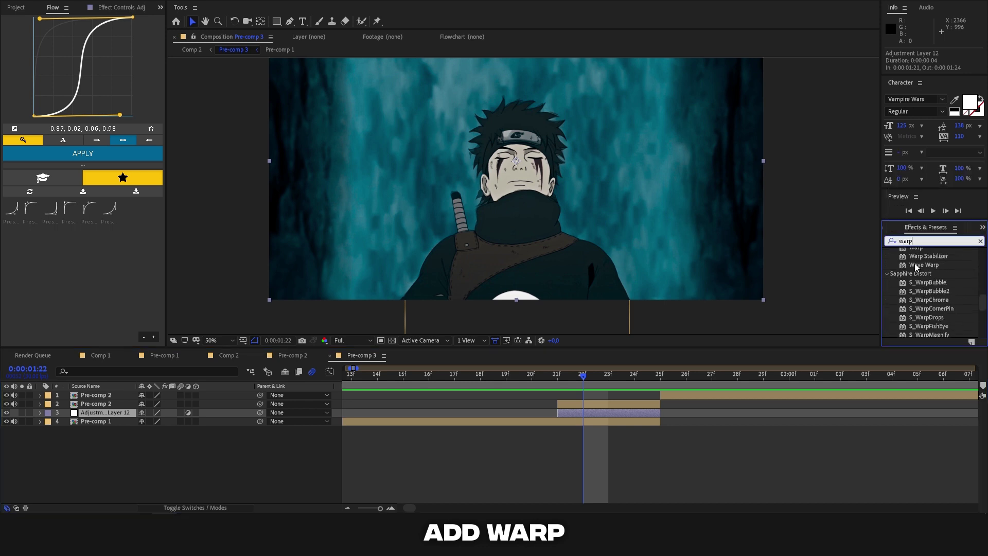
scroll(916, 265, "up", 3)
double_click(918, 272)
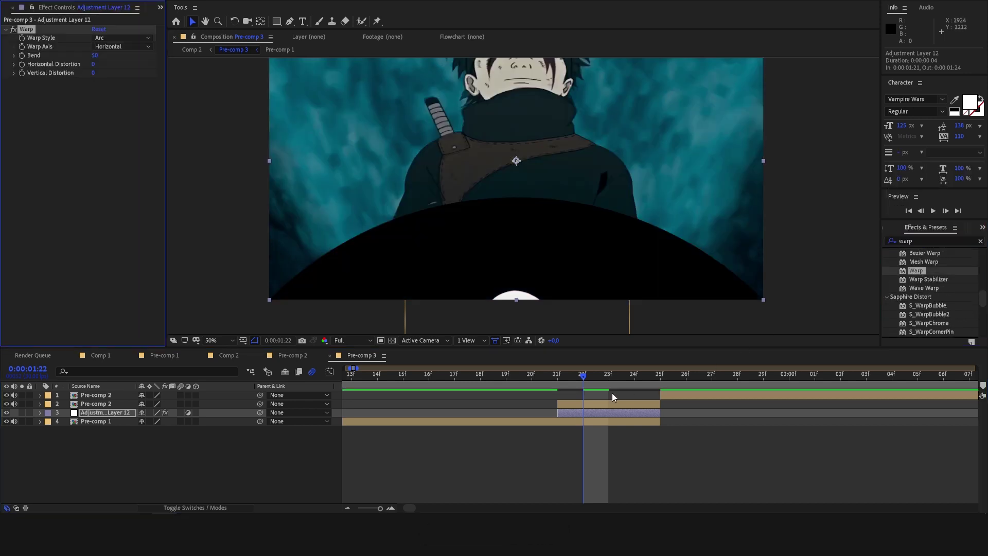
At frame 21, set Warp Style to FishEye and begin editing Bend.
left_click(556, 380)
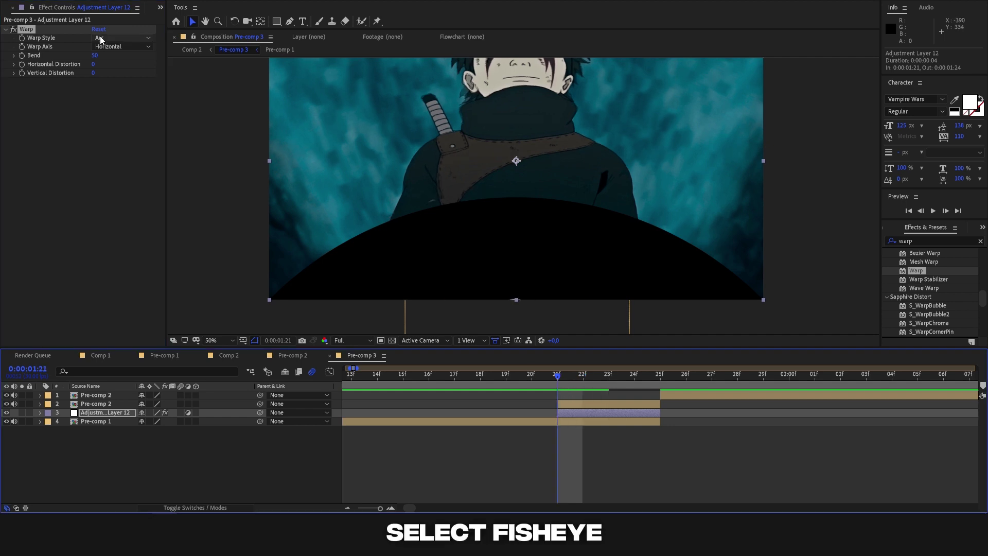
left_click(122, 37)
left_click(119, 174)
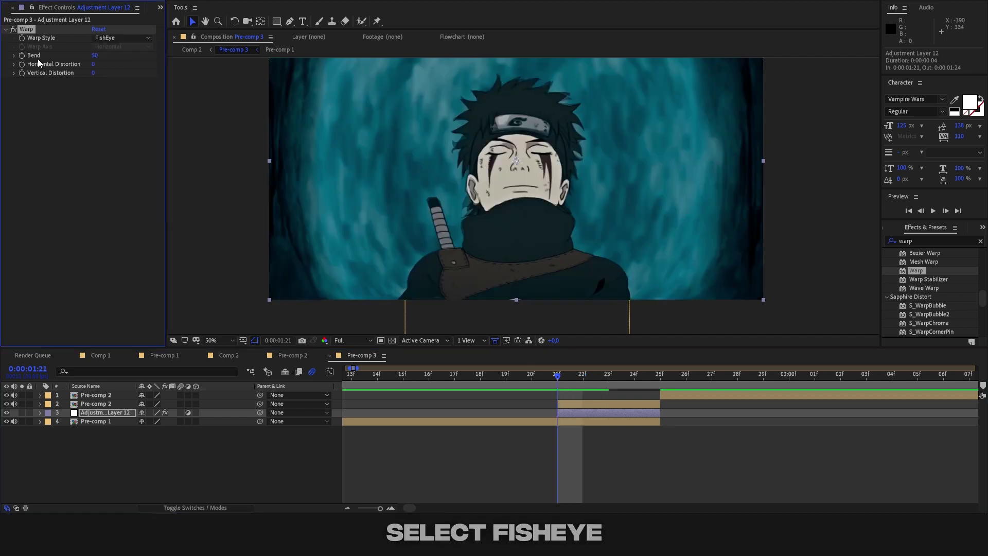
left_click(97, 55)
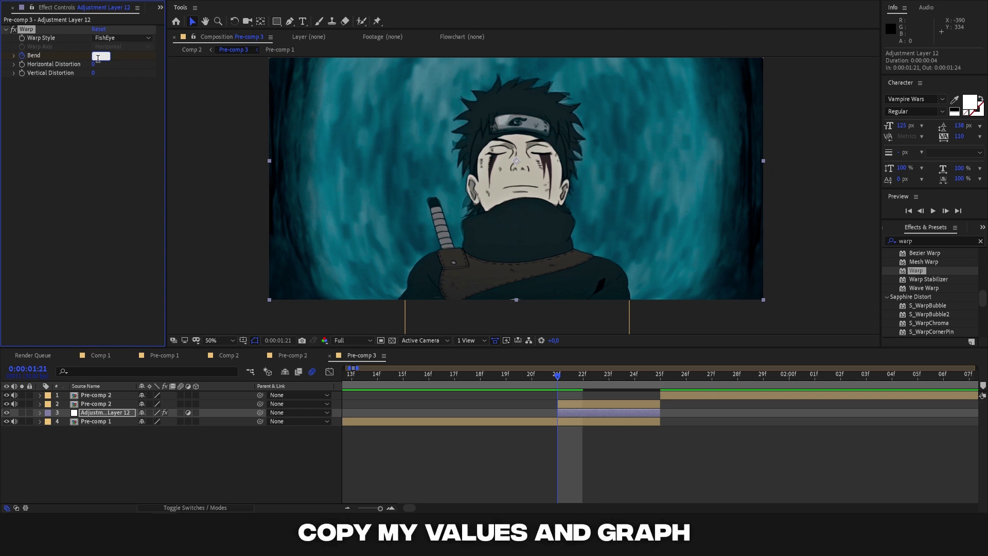
type("0")
Keyframe Warp Bend at 0 on 21f and -100 on 25f.
key("Return")
left_click_drag(558, 380, 647, 405)
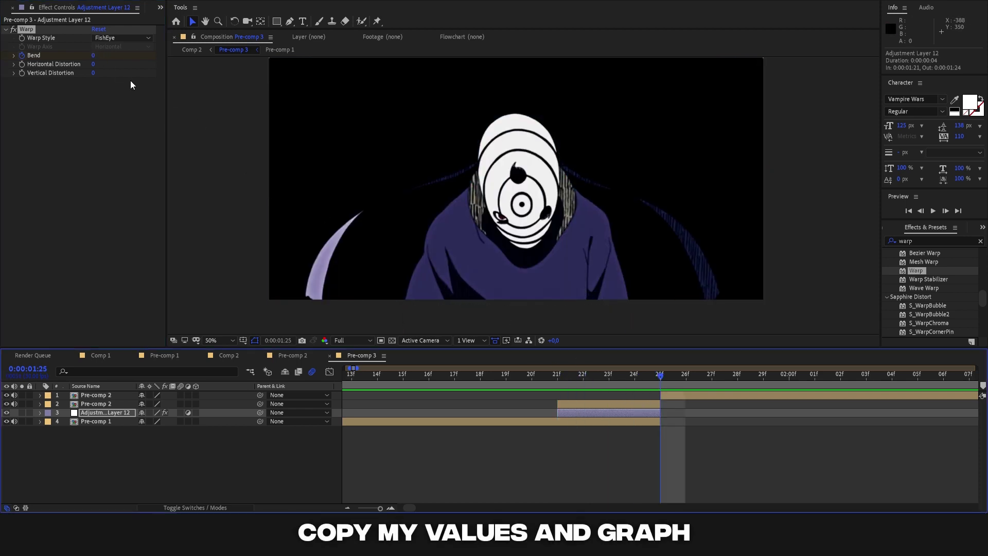
left_click_drag(96, 57, 86, 60)
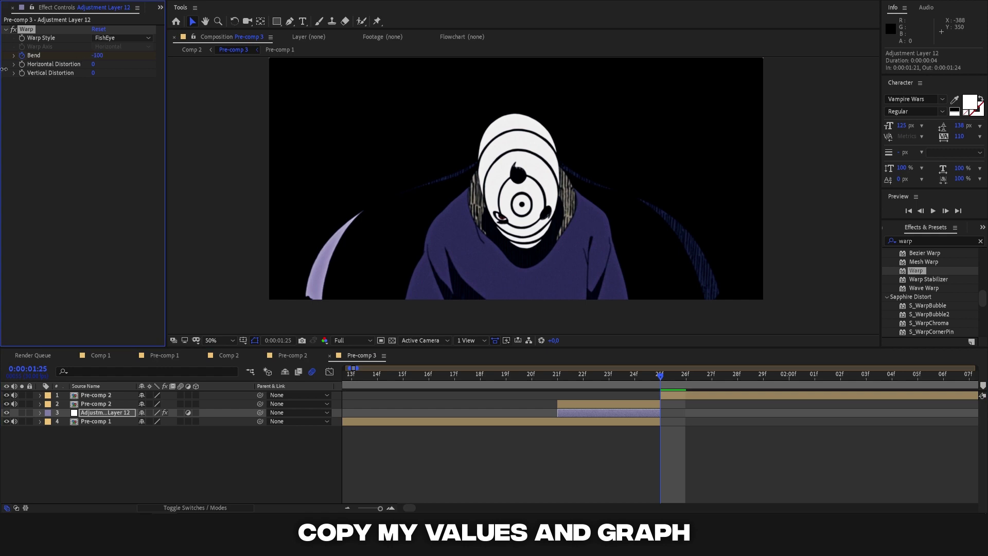
left_click(40, 412)
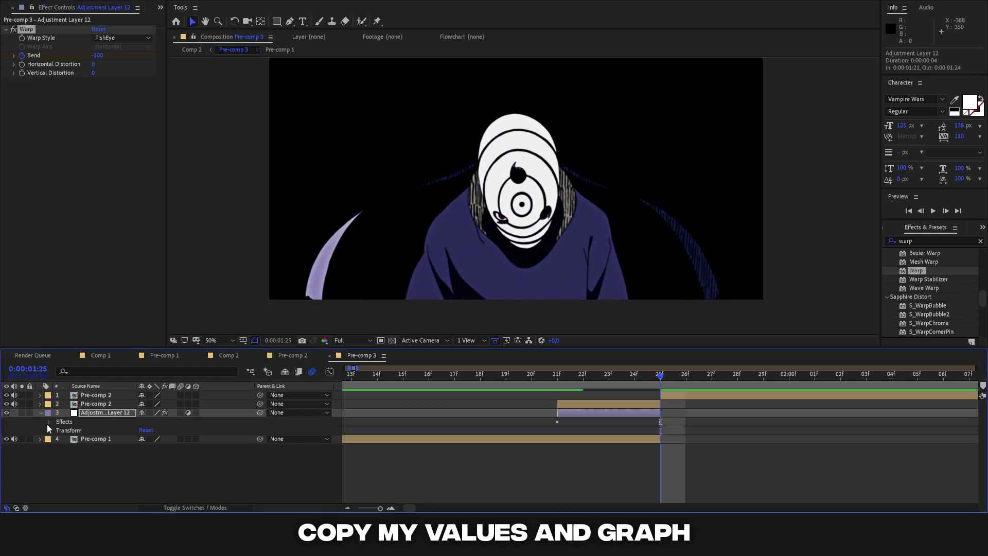
left_click(48, 422)
left_click(57, 430)
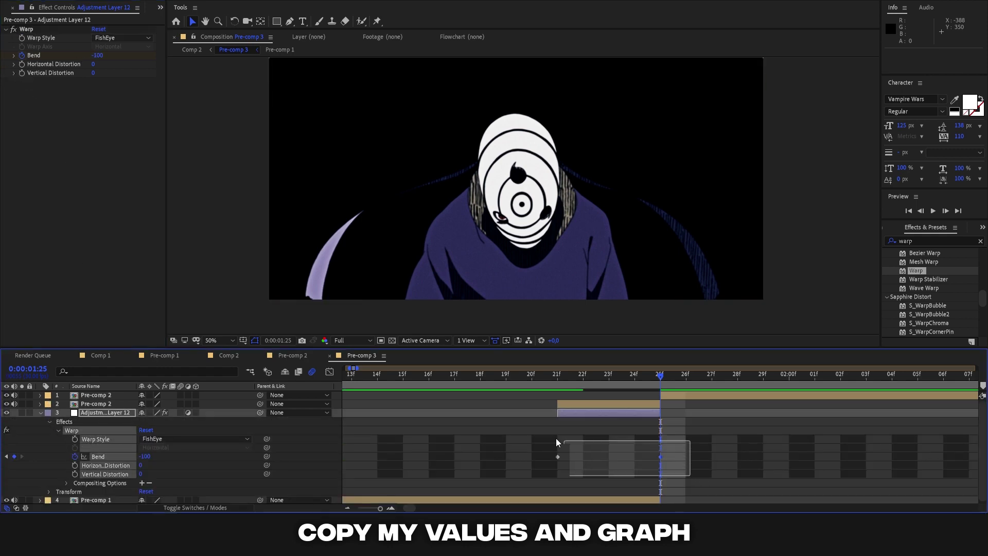
Apply a sharp S-shaped ease from the Flow panel to the Bend keyframes.
left_click(161, 10)
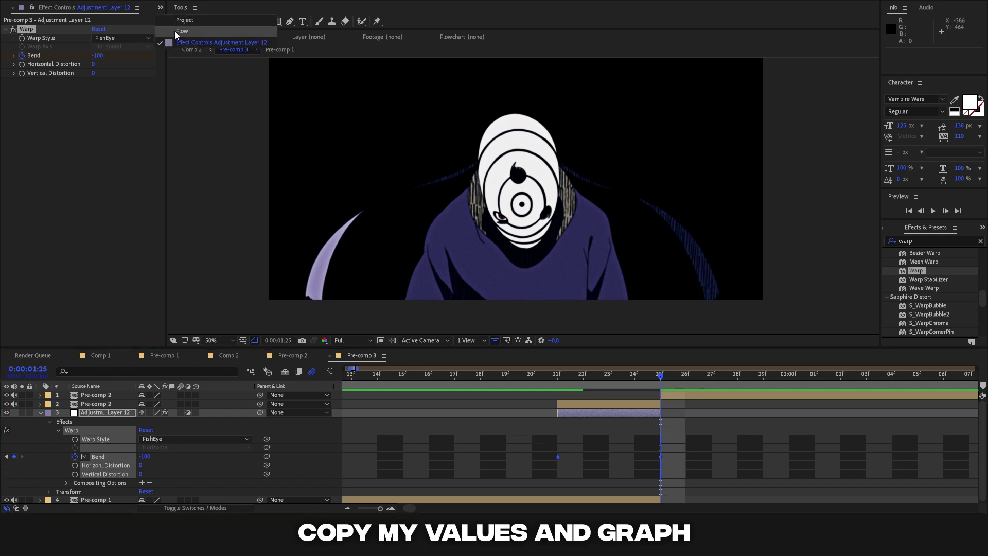
left_click(177, 31)
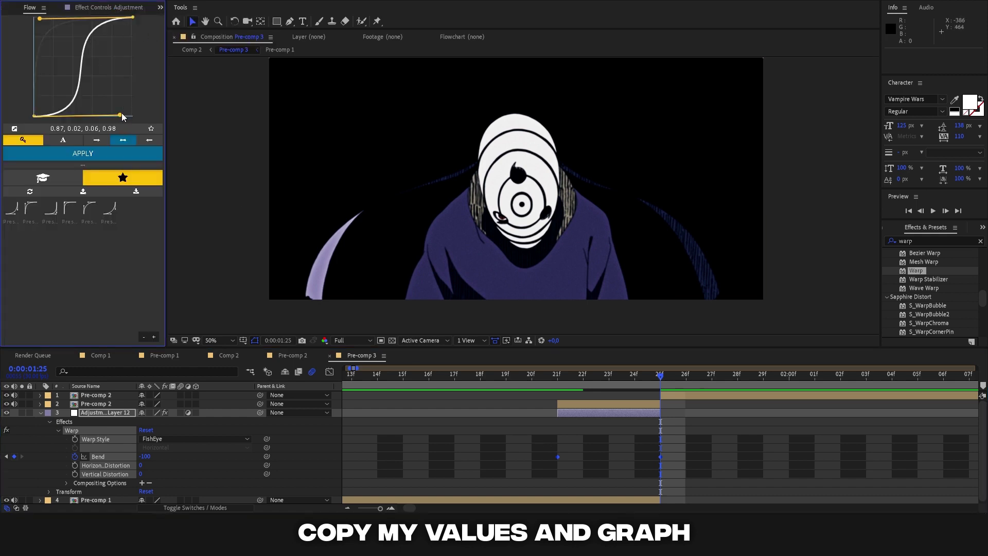
left_click_drag(121, 115, 124, 115)
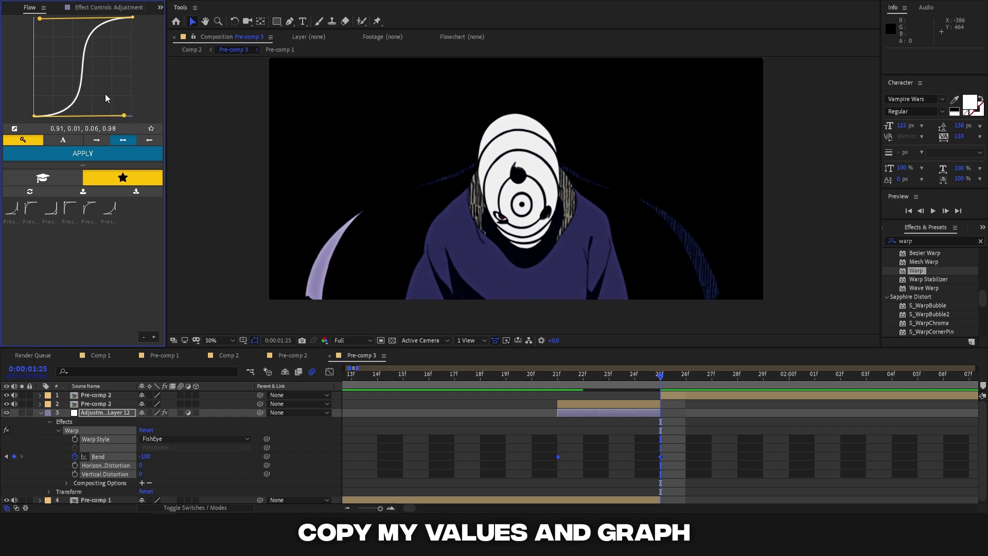
left_click_drag(40, 19, 140, 95)
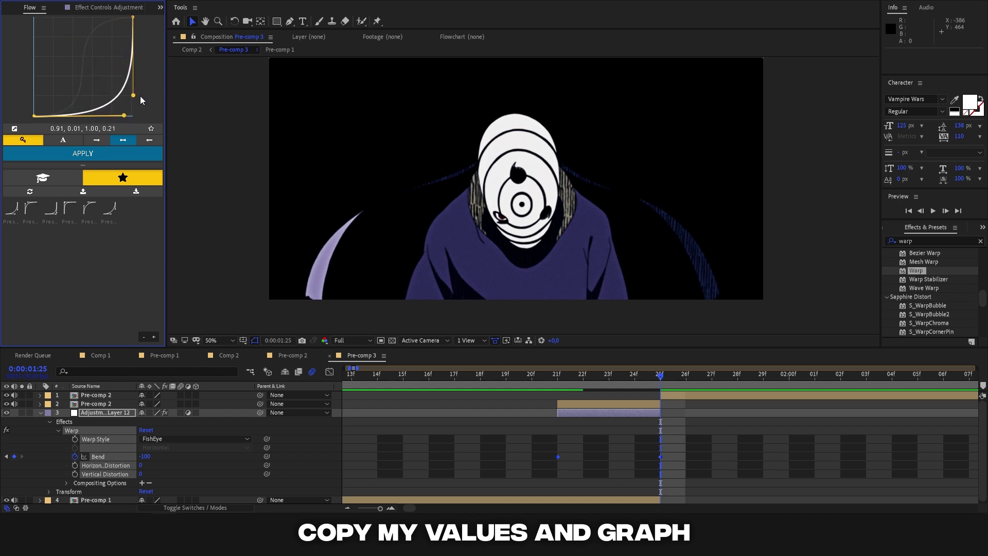
left_click(138, 153)
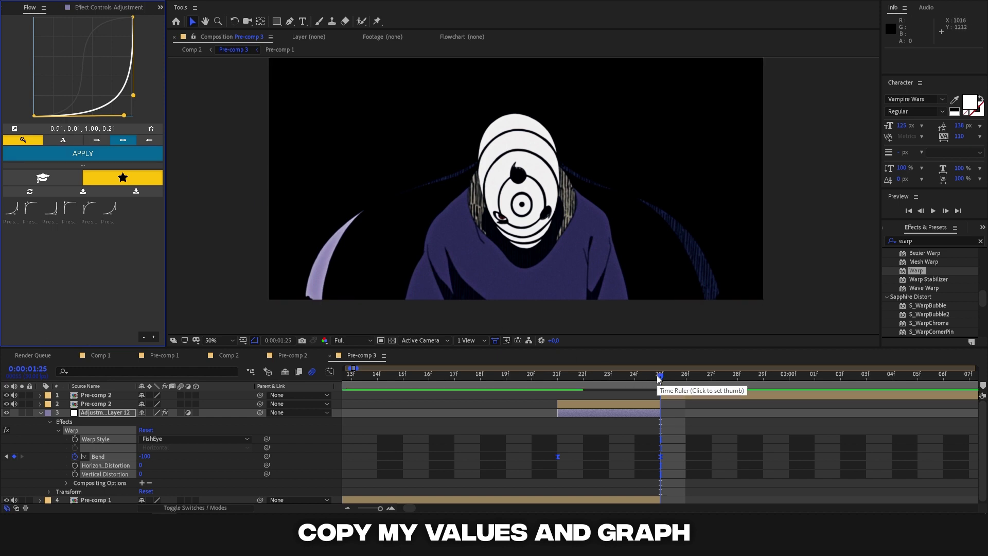
left_click_drag(655, 376, 635, 376)
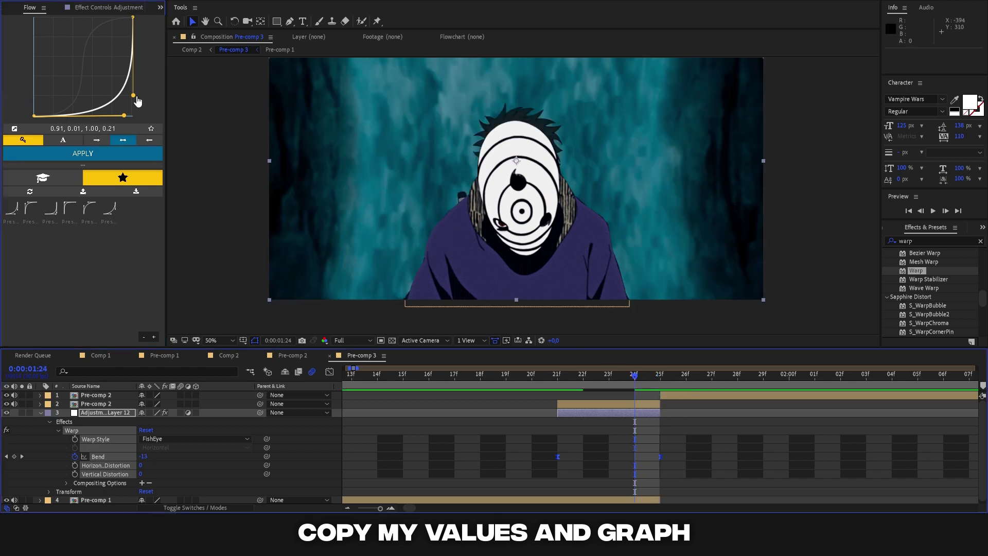
left_click_drag(132, 95, 84, 19)
left_click(98, 153)
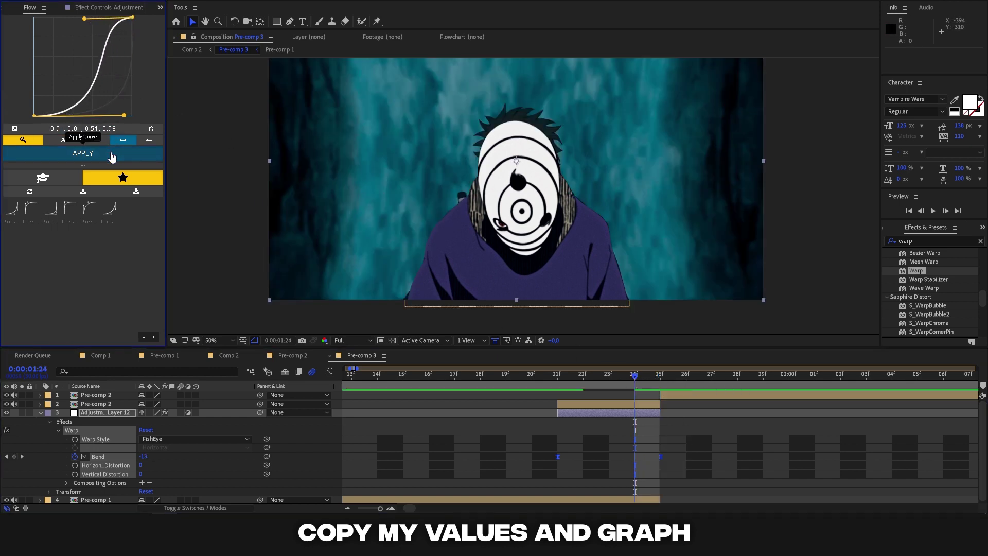
mouse_move(636, 383)
left_mouse_down()
mouse_move(396, 399)
mouse_move(617, 413)
left_mouse_up()
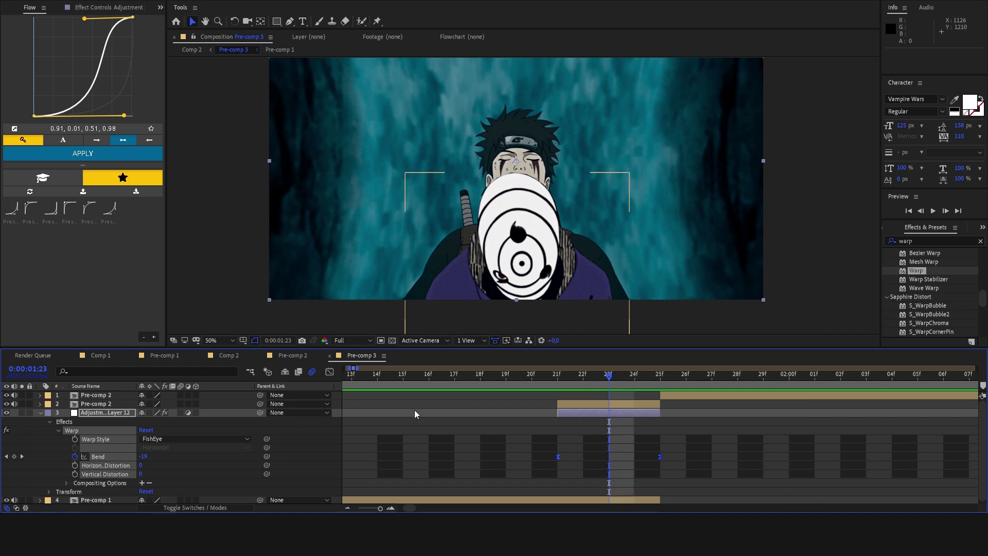
Enable motion blur on the adjustment layer and collapse its properties.
left_click(180, 413)
left_click(41, 413)
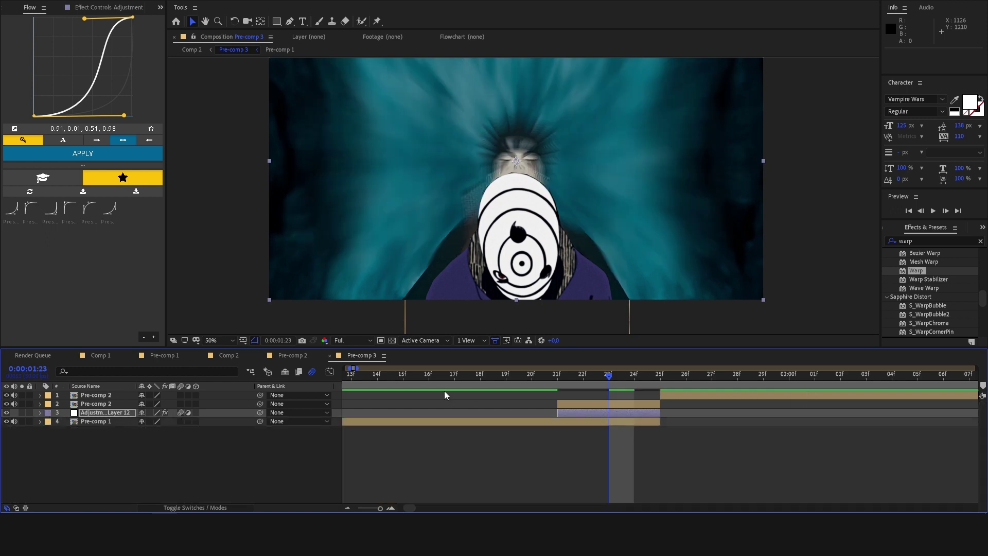
mouse_move(640, 375)
left_mouse_down()
mouse_move(338, 367)
mouse_move(643, 366)
mouse_move(403, 374)
mouse_move(489, 399)
left_mouse_up()
scroll(294, 287, "down", 2)
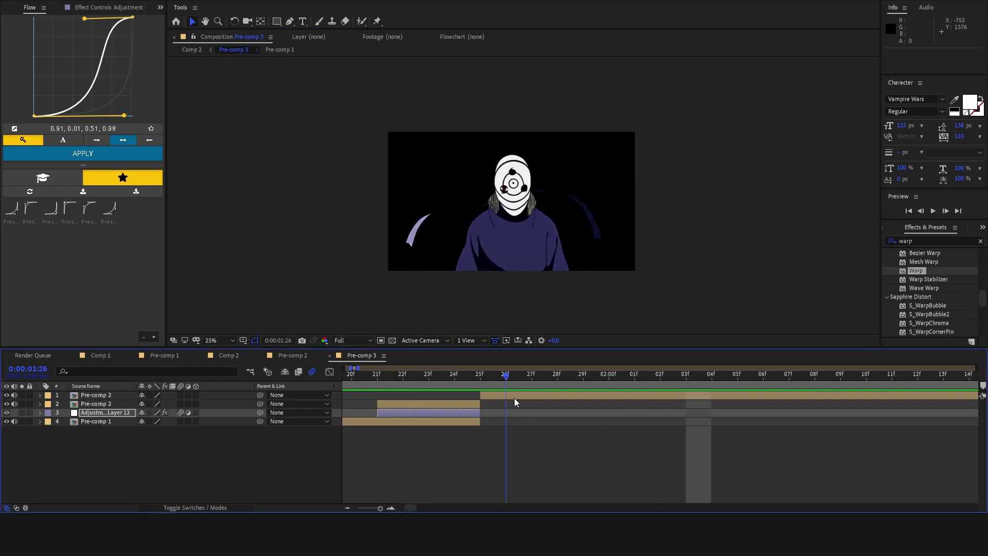
Add Adjustment Layer 13 above Pre-comp 2, starting at the 1:25 cut.
left_click(489, 394)
right_click(295, 278)
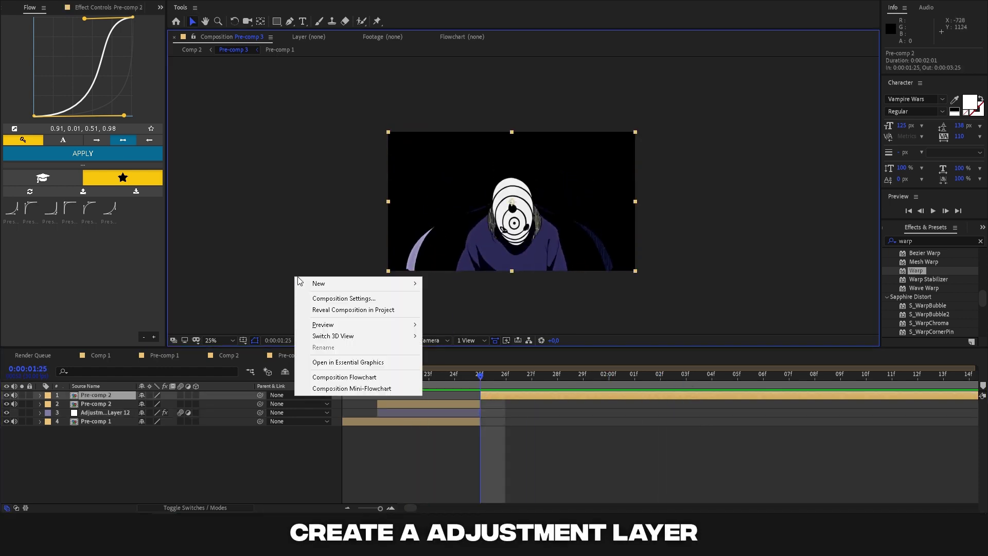
mouse_move(313, 284)
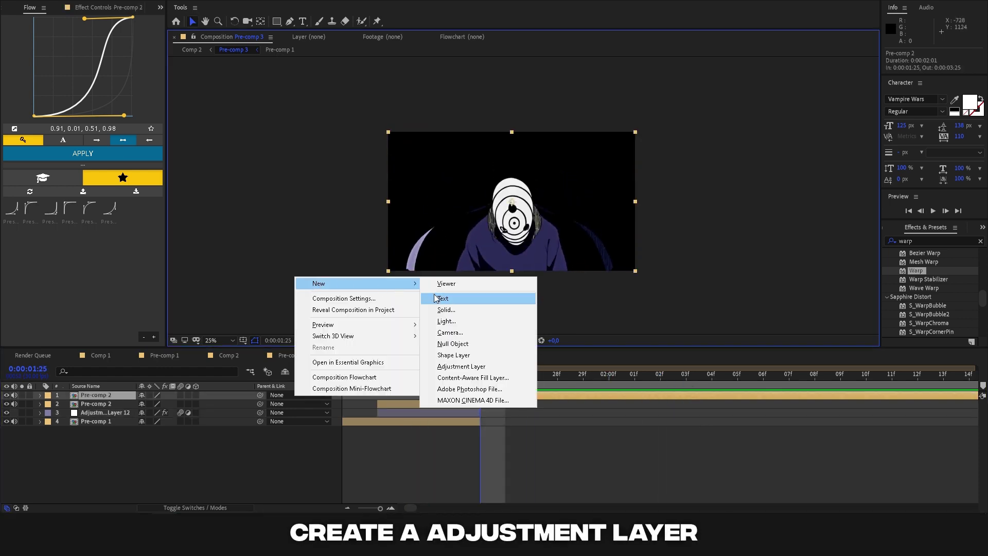
left_click(458, 369)
key("alt+bracketleft")
left_click(582, 376)
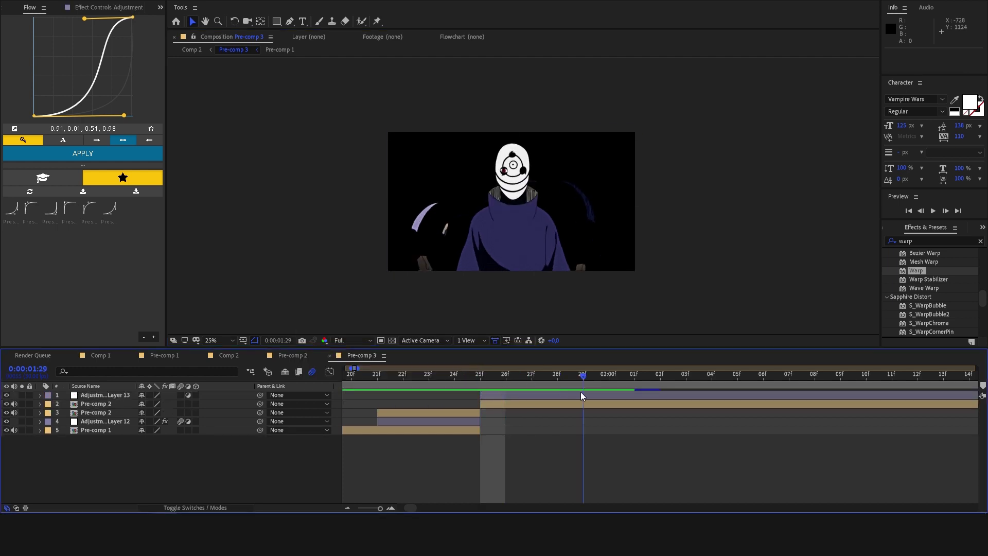
key("Page_Down")
key("alt+bracketright")
left_click_drag(636, 375, 505, 376)
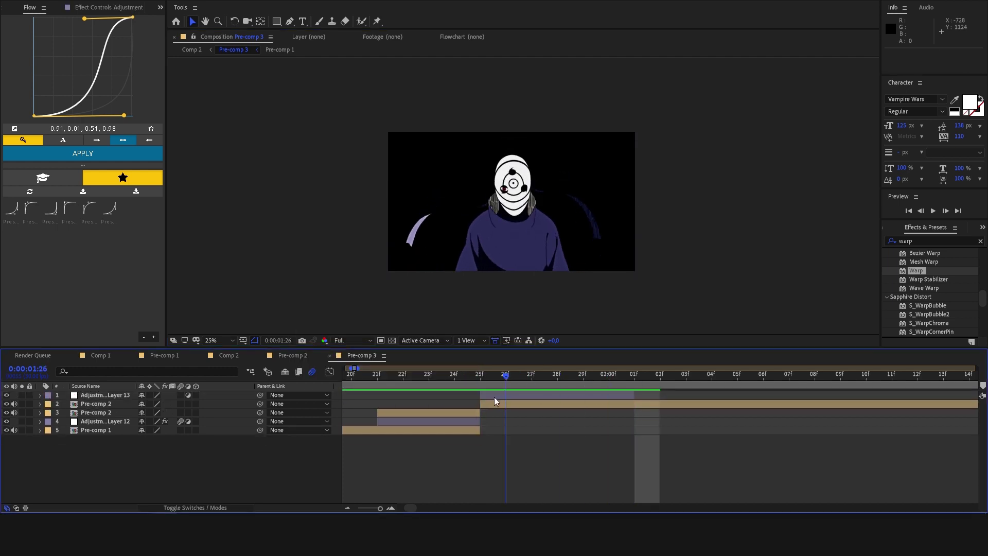
left_click(494, 397)
key("Page_Up")
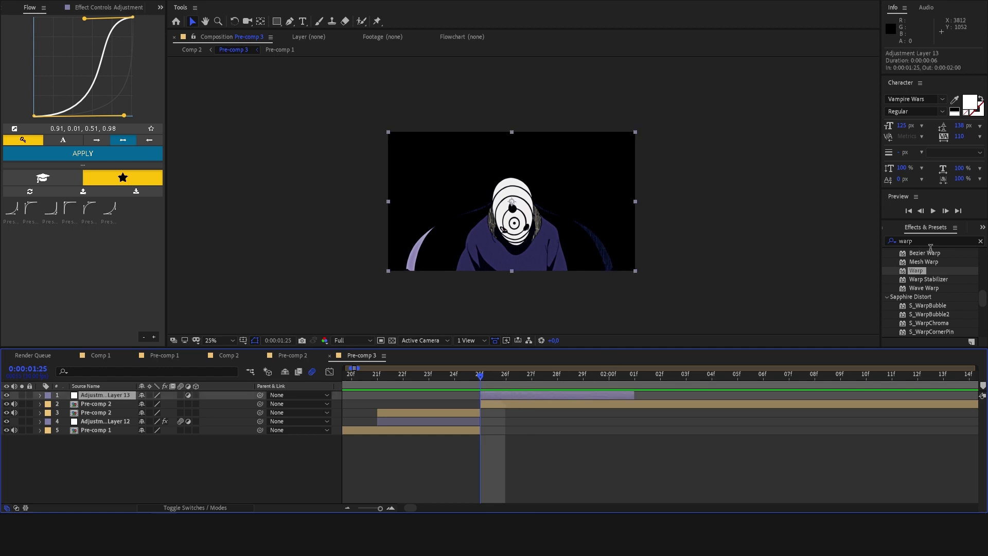
Search 'twitch' and apply Video Copilot Twitch to Adjustment Layer 13.
left_click(930, 245)
type("tw")
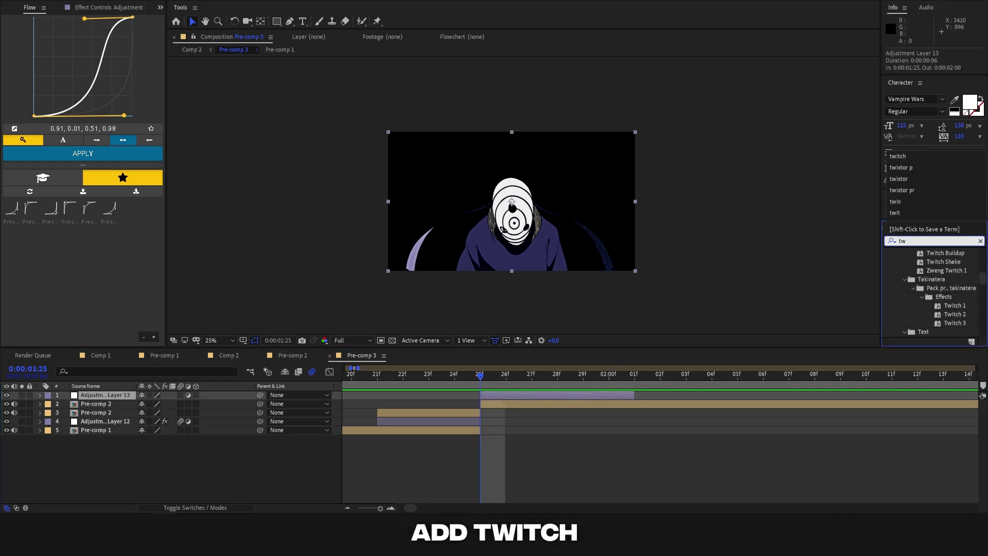
type("itch")
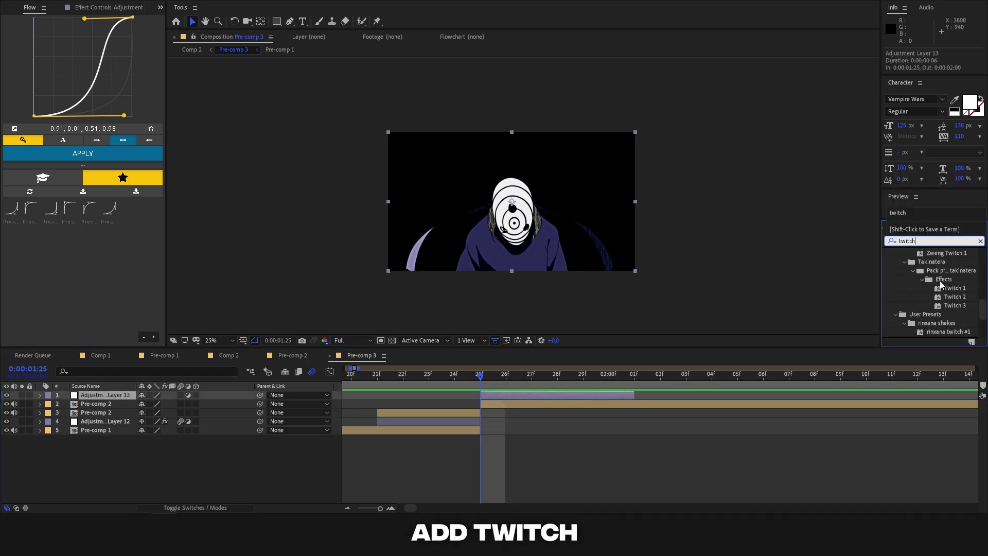
scroll(935, 283, "down", 3)
double_click(925, 332)
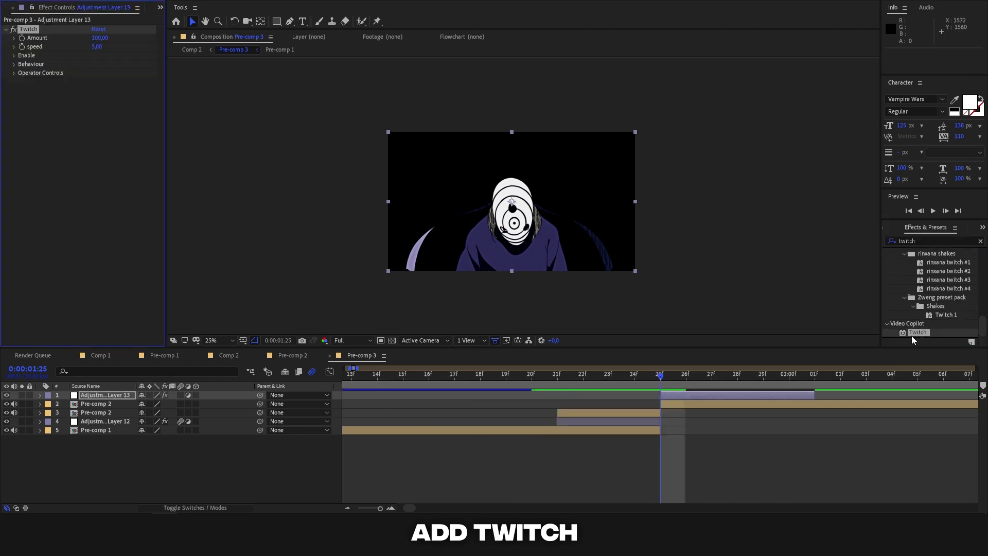
Turn on Blur and Slide in the Twitch effect's Enable options.
left_click(14, 56)
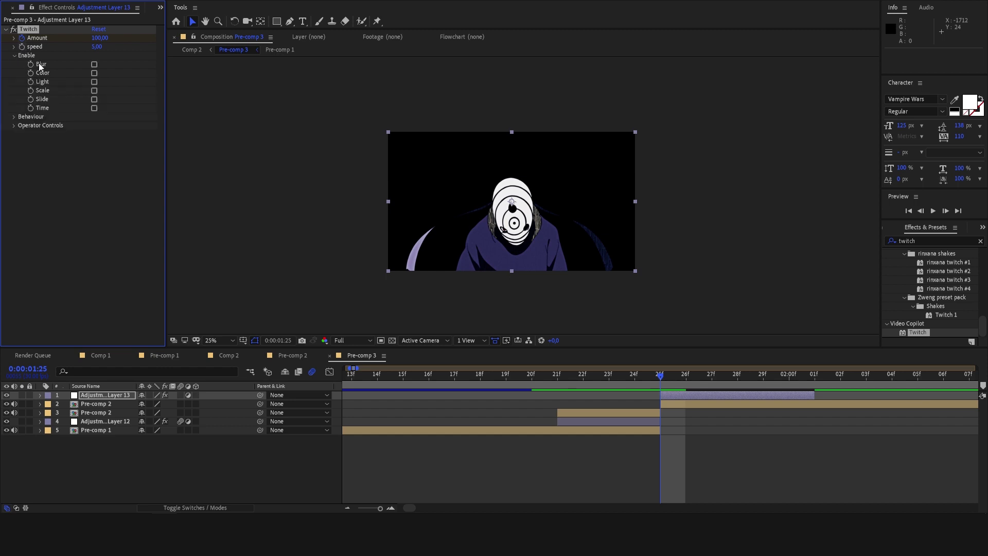
left_click(94, 65)
left_click(94, 100)
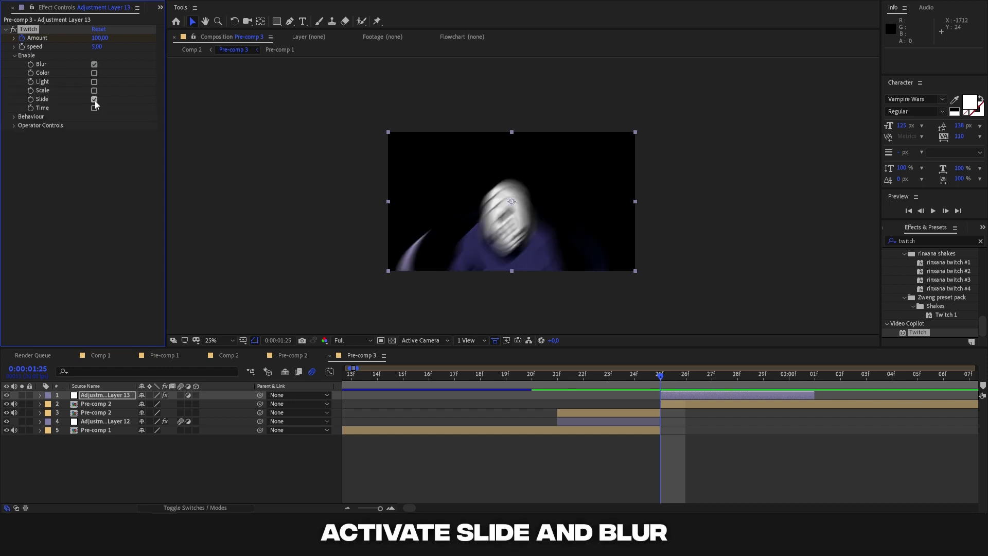
Keyframe Twitch Amount on Adjustment Layer 13 at 2:01 and 1:25, then select both keyframes.
left_click(41, 395)
left_click(57, 413)
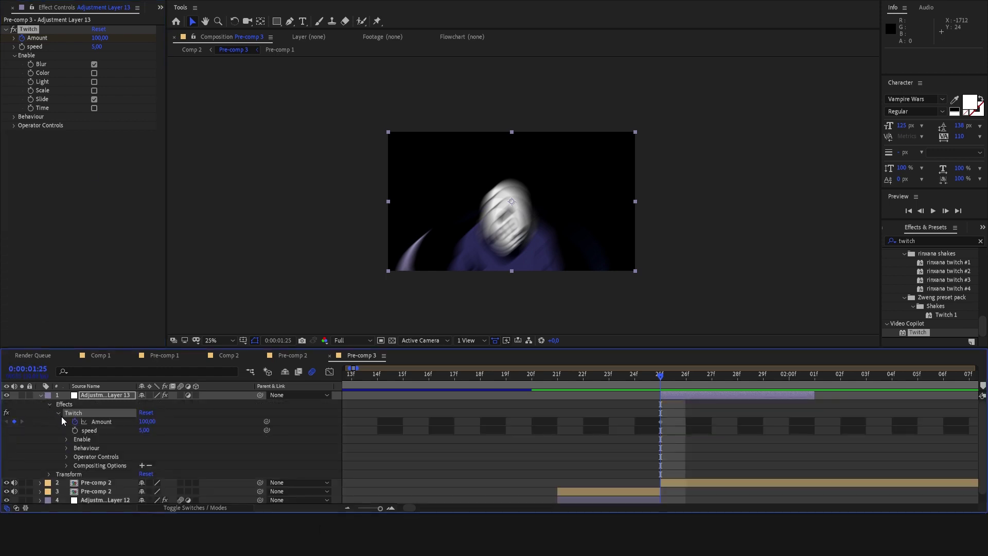
left_click_drag(658, 383, 813, 406)
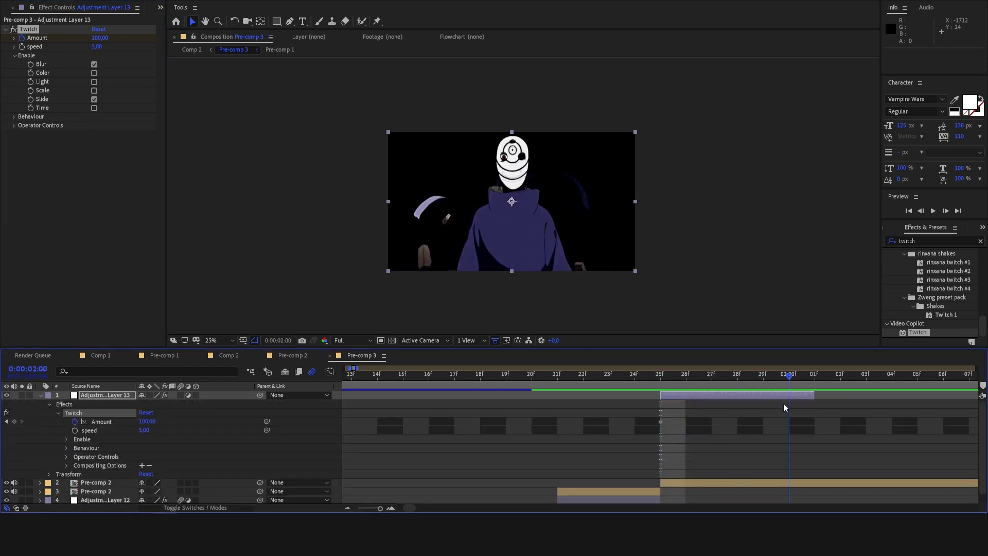
left_click(13, 421)
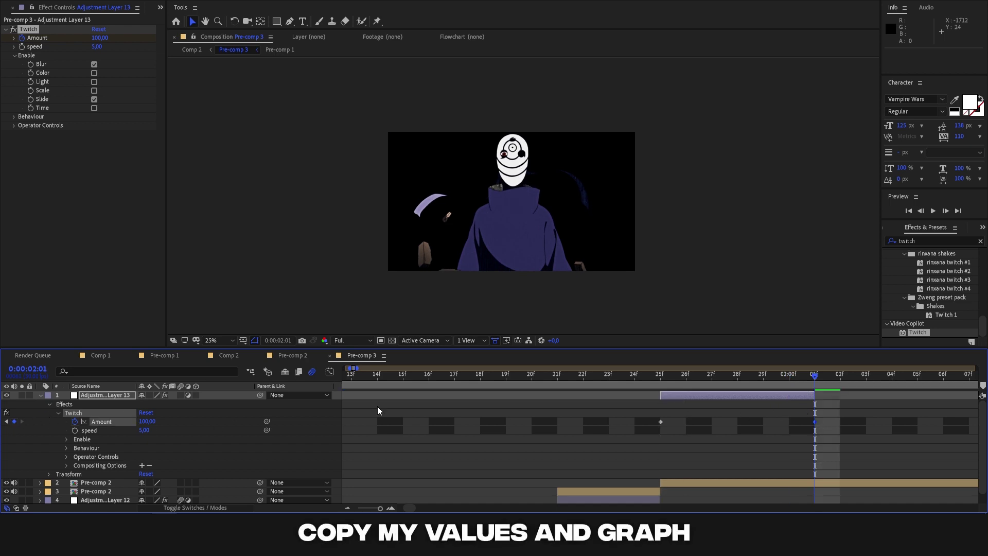
left_click_drag(822, 381, 673, 403)
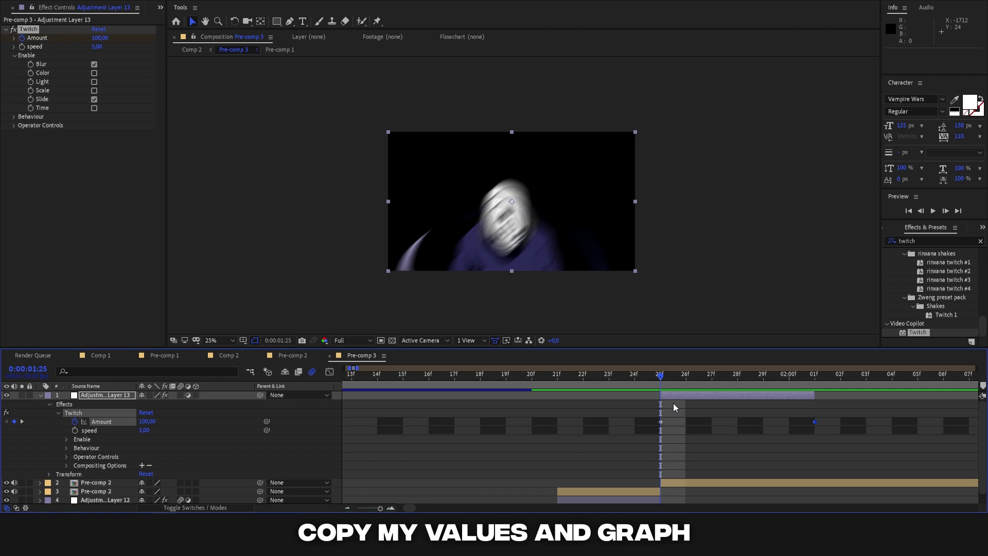
left_click_drag(640, 418, 838, 425)
Apply a steep ease-out curve from the Flow panel to the Twitch Amount keyframes.
left_click(160, 8)
left_click(180, 31)
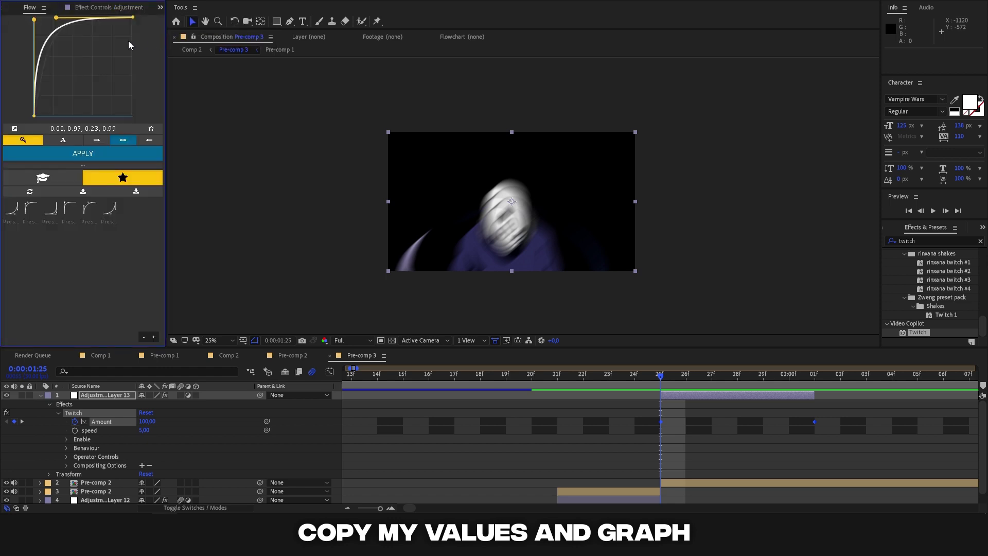
left_click_drag(57, 19, 52, 18)
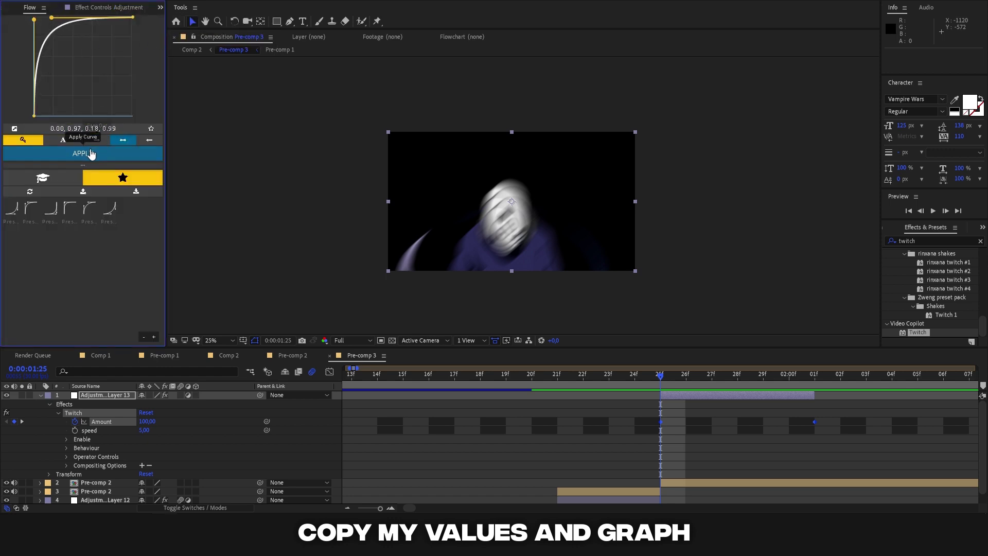
left_click(90, 154)
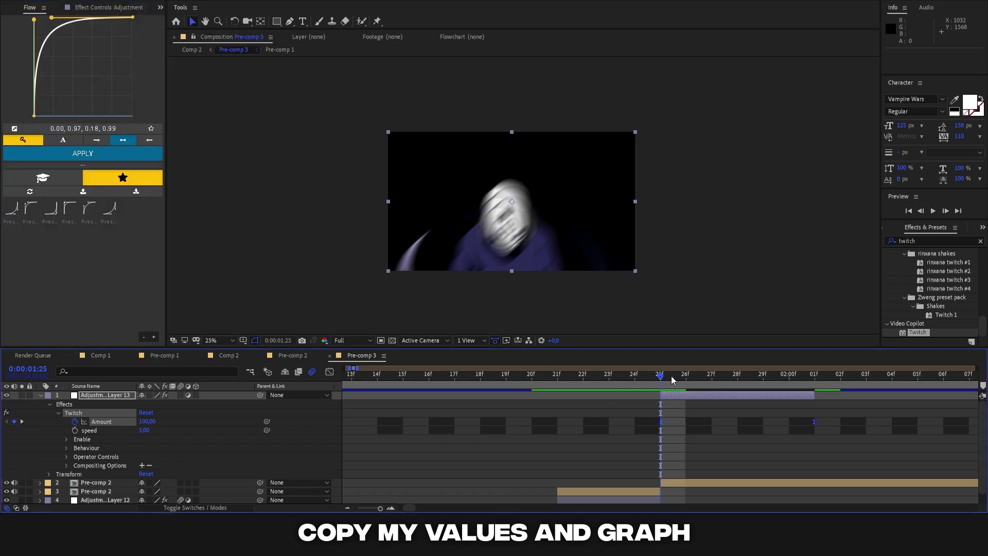
Preview the twitch, then steepen the Flow curve to 0.00, 0.97, 0.06, 0.99 and reapply it.
left_click_drag(671, 376, 728, 375)
key("space")
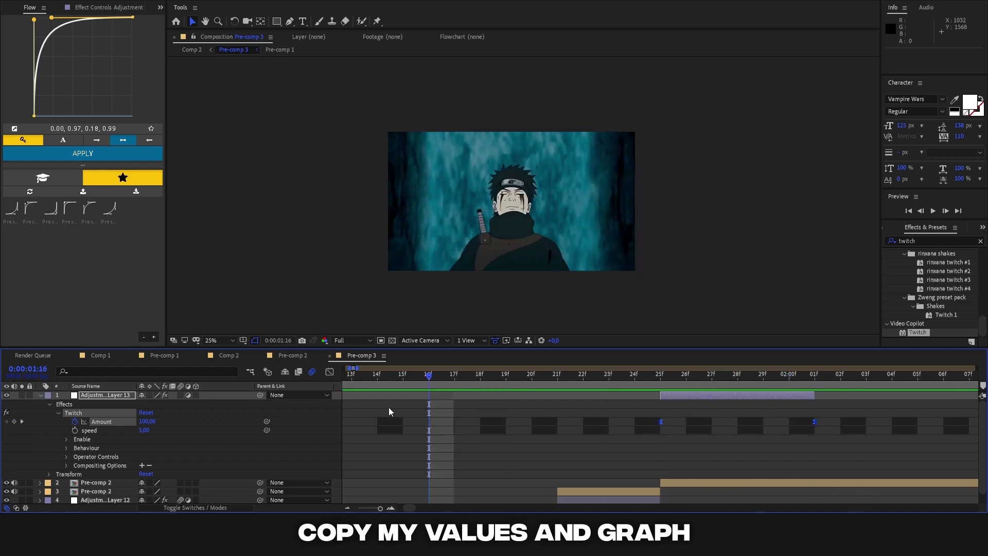
key("space")
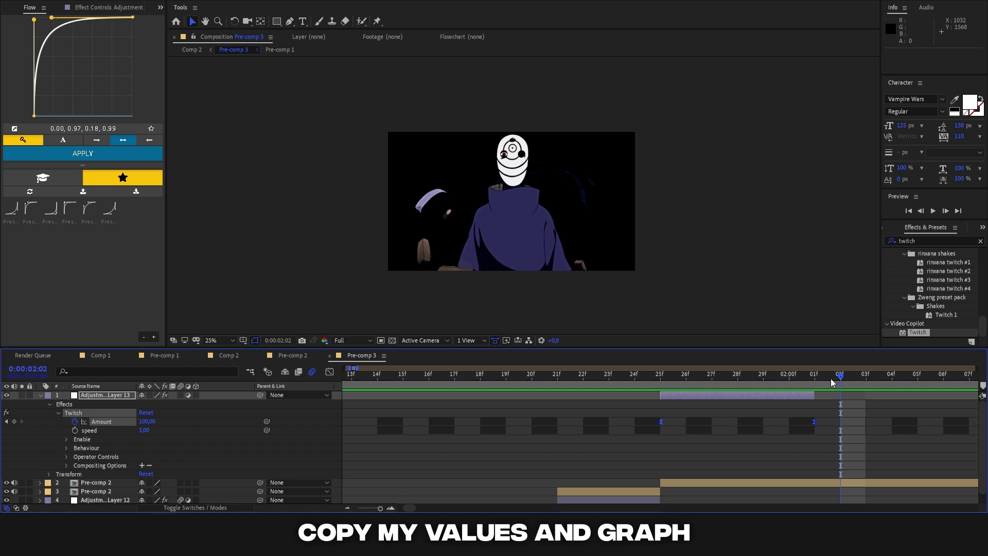
left_click_drag(831, 379, 686, 378)
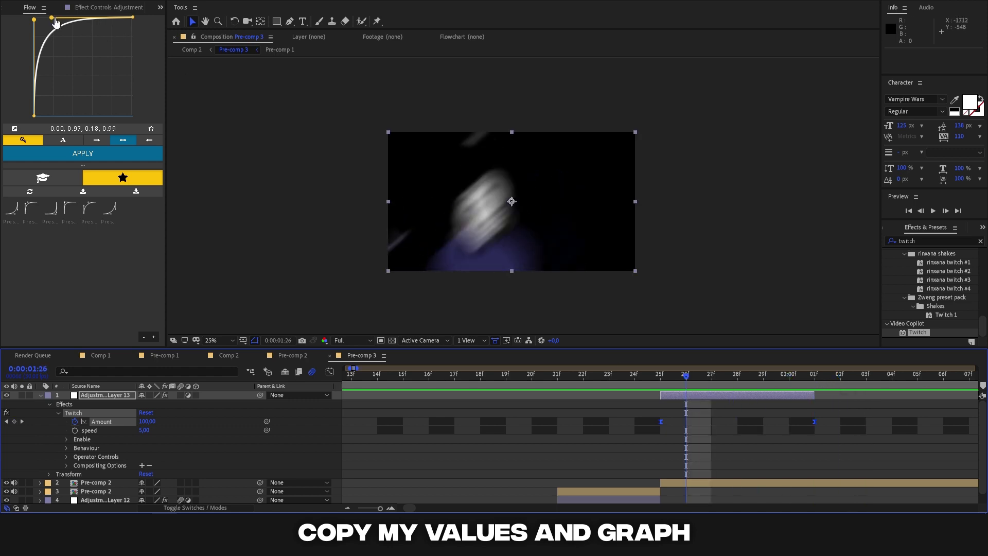
left_click_drag(52, 18, 39, 18)
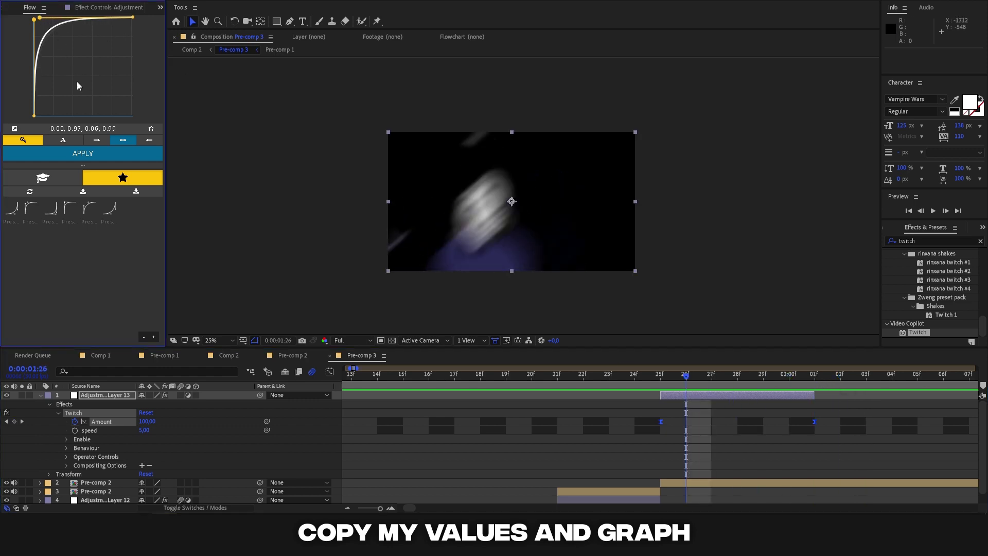
left_click(84, 153)
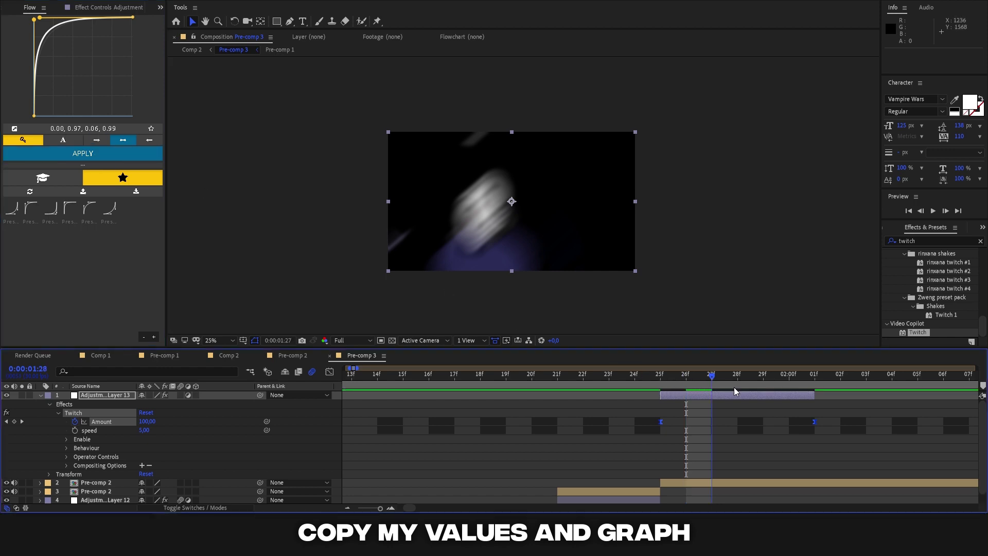
Set the Twitch Amount to 0 at the 2:01 keyframe.
key("k")
left_click(815, 422)
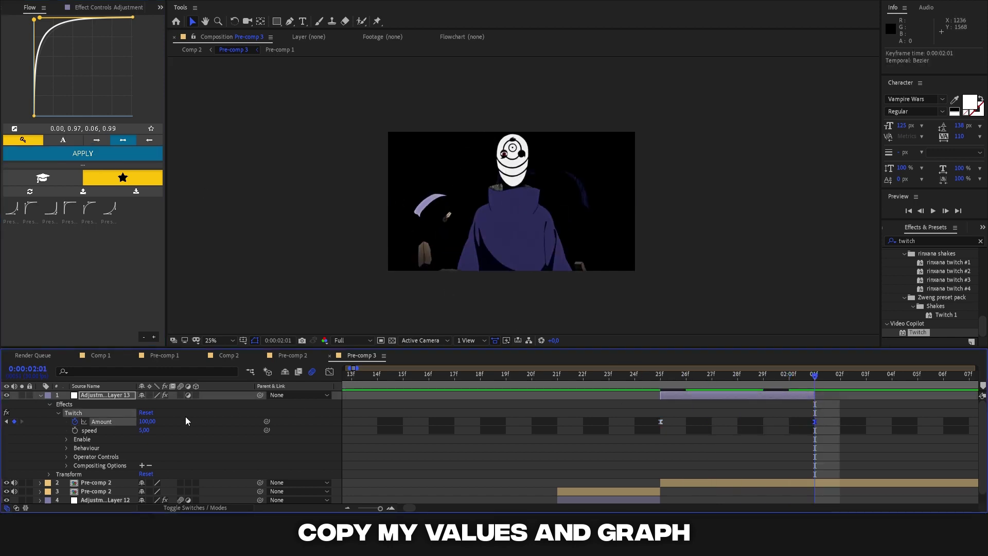
left_click(147, 421)
type("0")
key("Return")
Select the 1:25 Amount keyframe and preview the twitch around the cut.
left_click_drag(797, 379, 660, 376)
left_click_drag(615, 421, 804, 426)
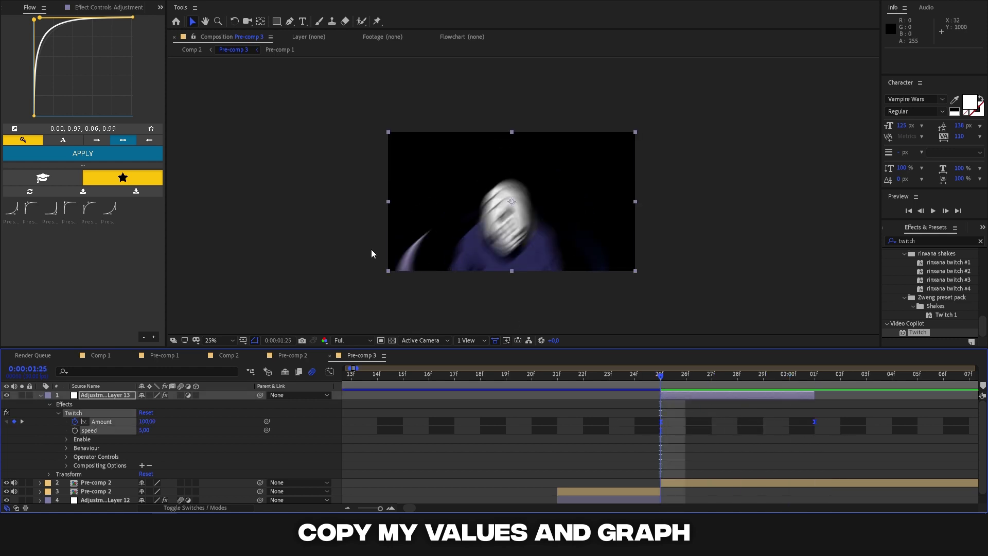
left_click(64, 140)
left_click_drag(664, 363, 496, 406)
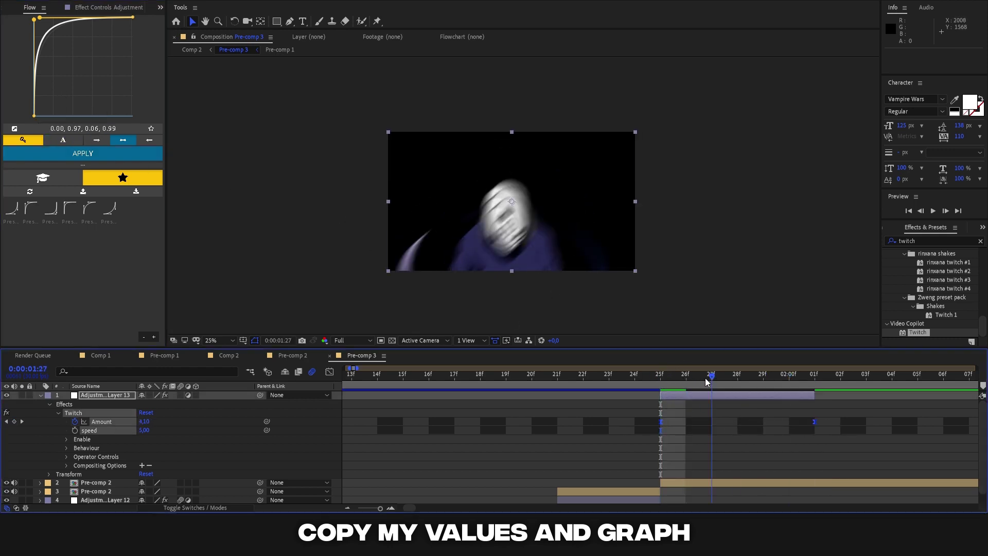
key("space")
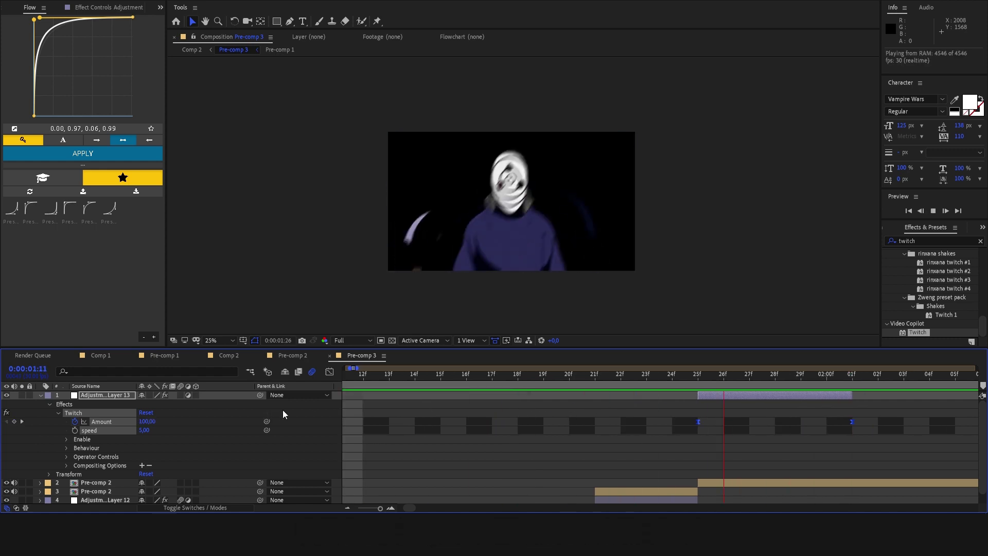
key("space")
left_click_drag(886, 385, 672, 413)
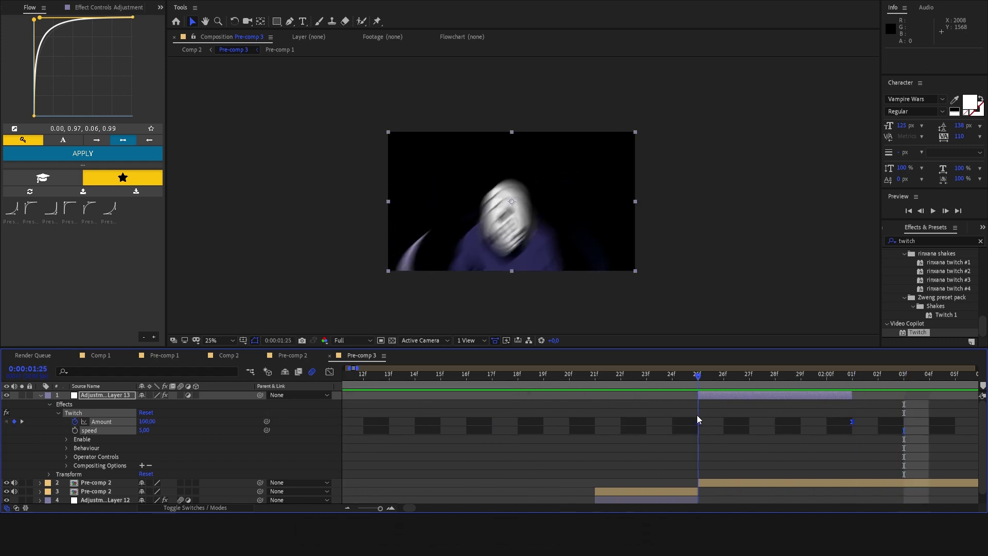
Collapse Adjustment Layer 13, zoom the timeline to the full comp, and play the transition.
left_click(41, 395)
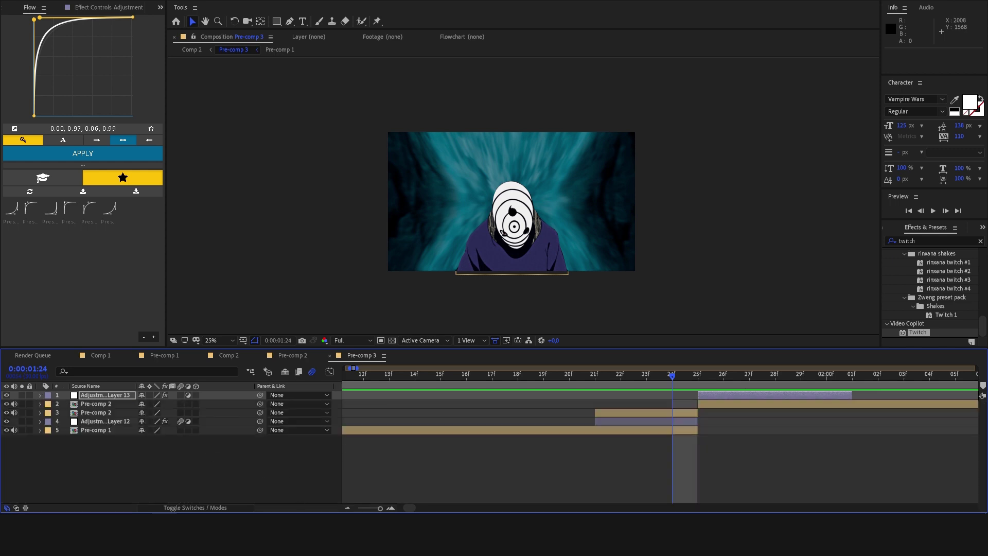
key("semicolon")
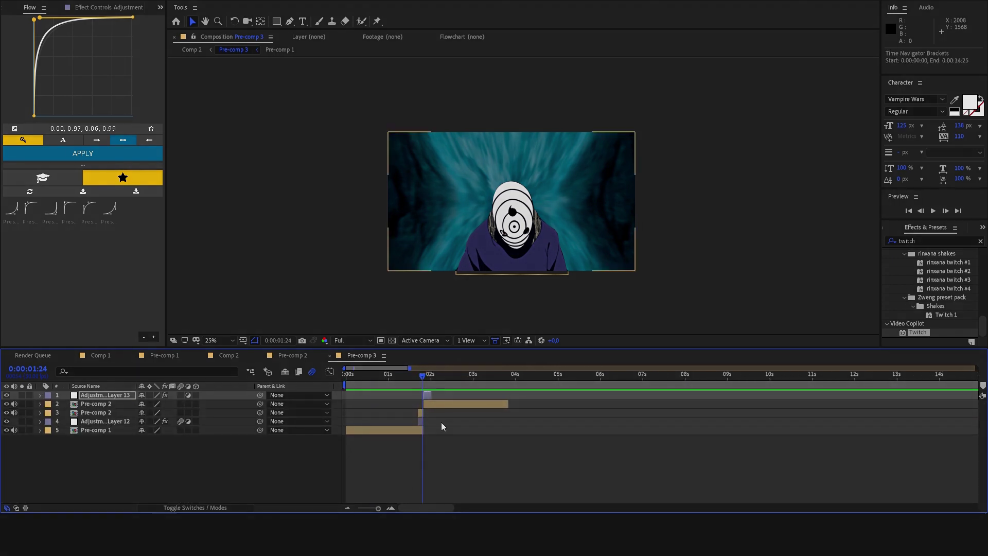
left_click(406, 381)
key("space")
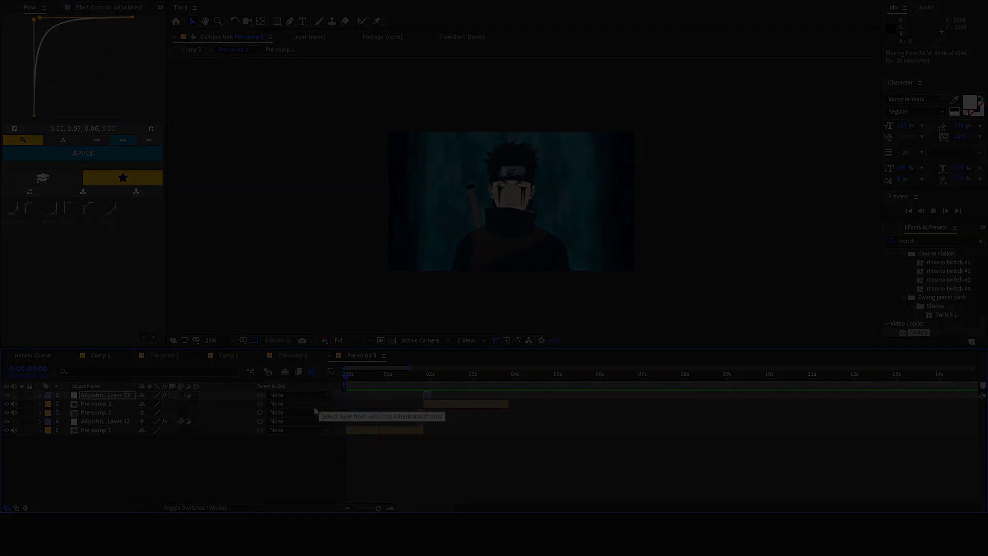